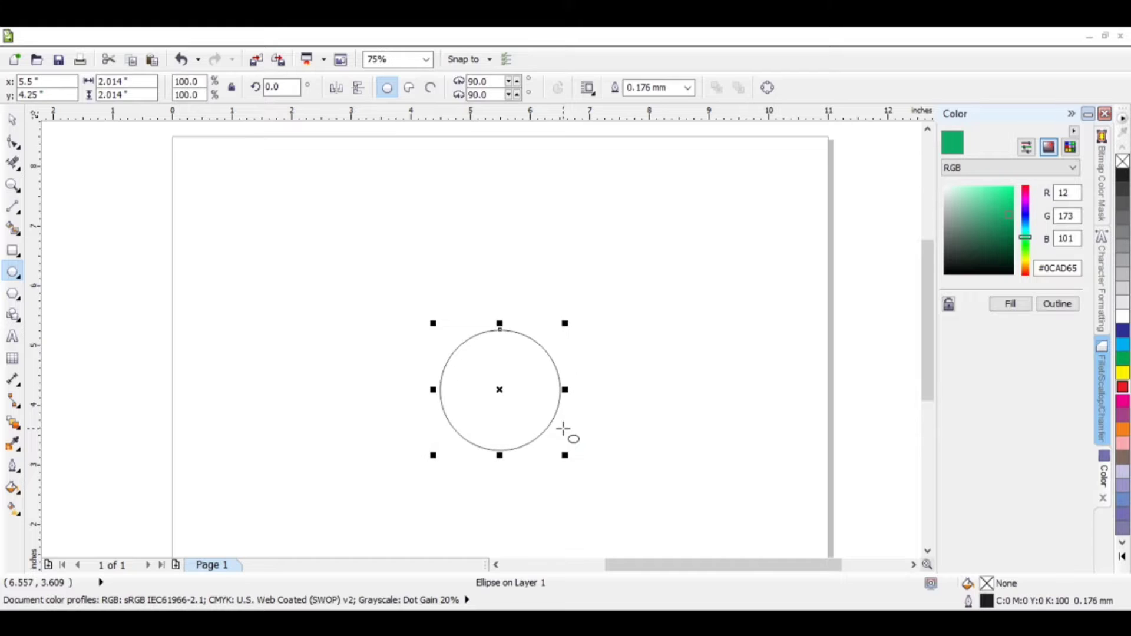
# Create a concentric copy of the circle, scaled down to about 1.03 inches in diameter
pyautogui.click(12, 119)
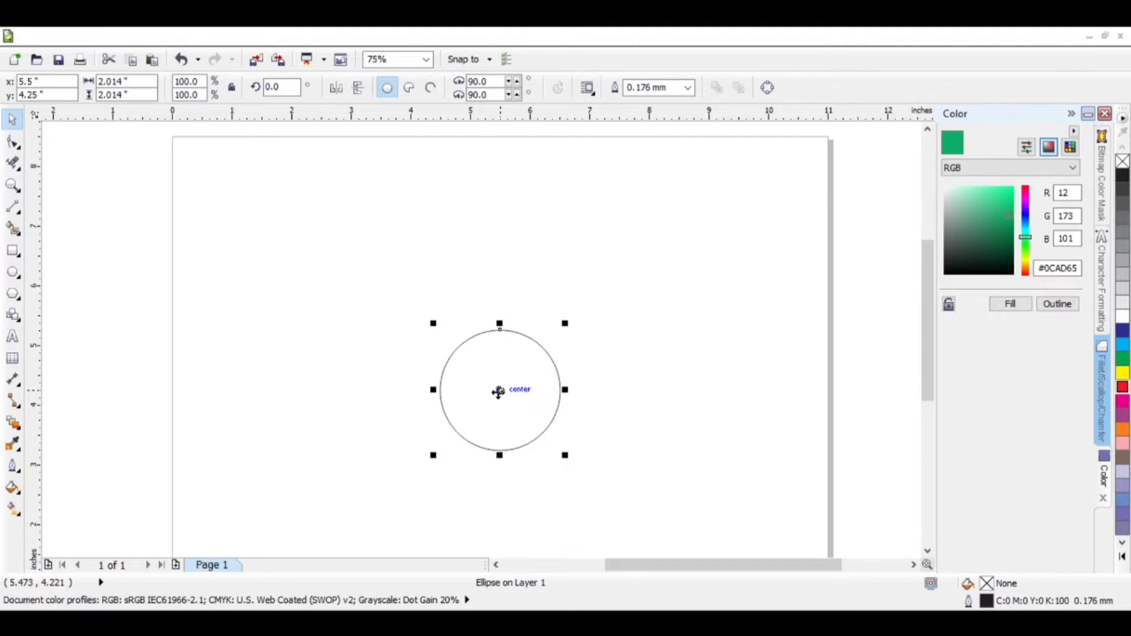
pyautogui.moveTo(565, 324); pyautogui.dragTo(535, 345)
pyautogui.click(615, 357)
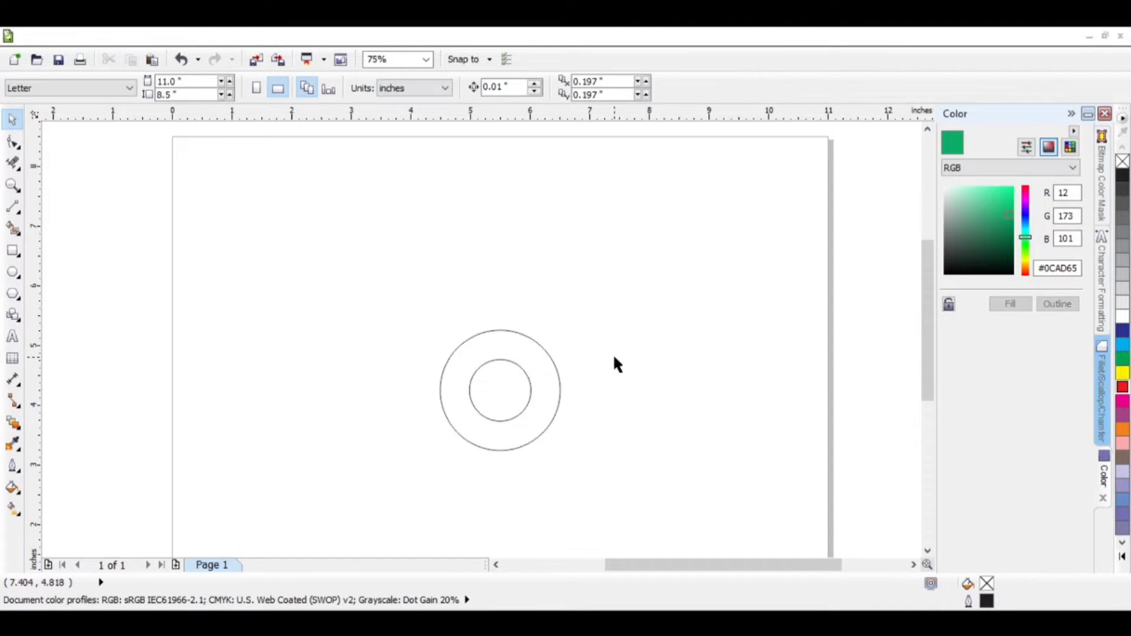
# Duplicate the large circle and snap the copy's bottom quadrant to the bottom quadrant of the inner circle
pyautogui.click(929, 552)
pyautogui.click(529, 359)
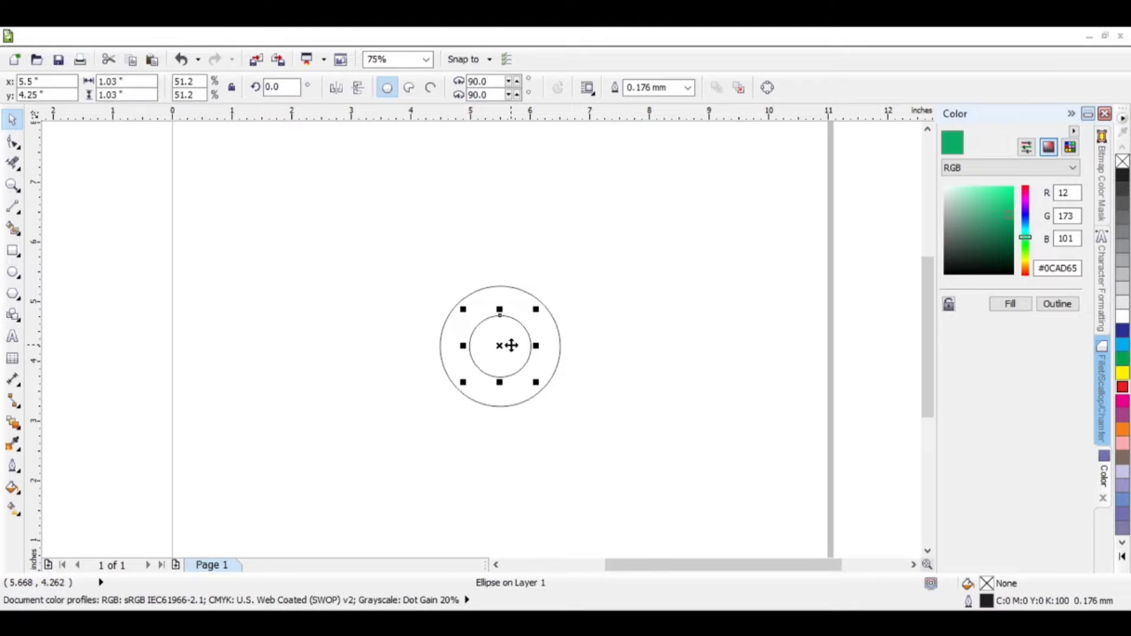
pyautogui.scroll(1, 508, 345)
pyautogui.click(494, 381)
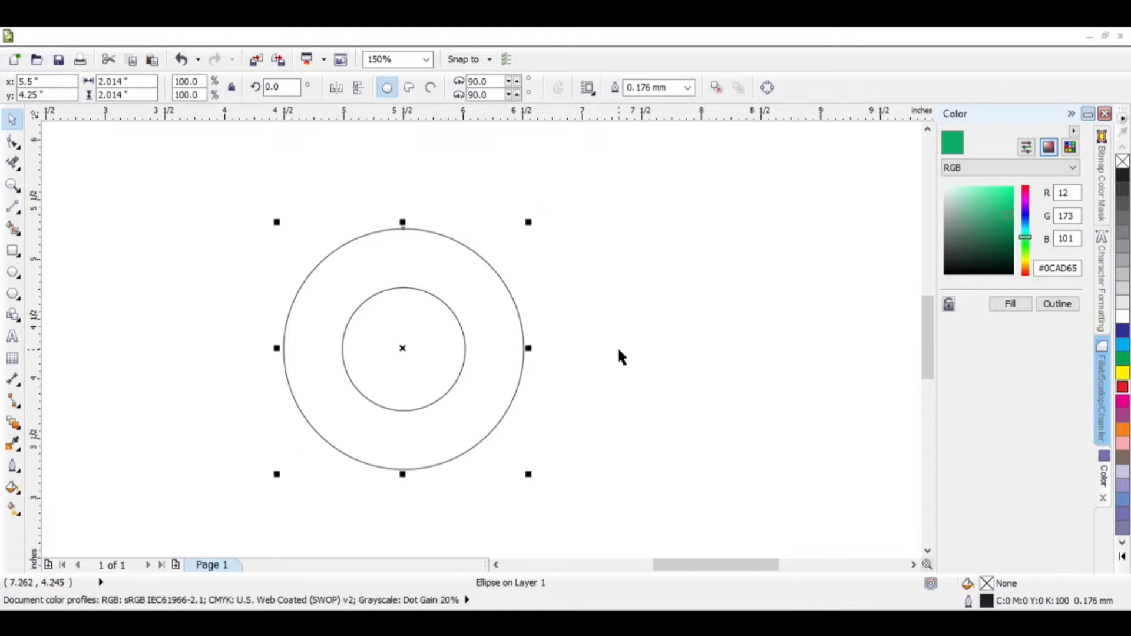
pyautogui.click(619, 357)
pyautogui.moveTo(403, 349); pyautogui.dragTo(683, 345)
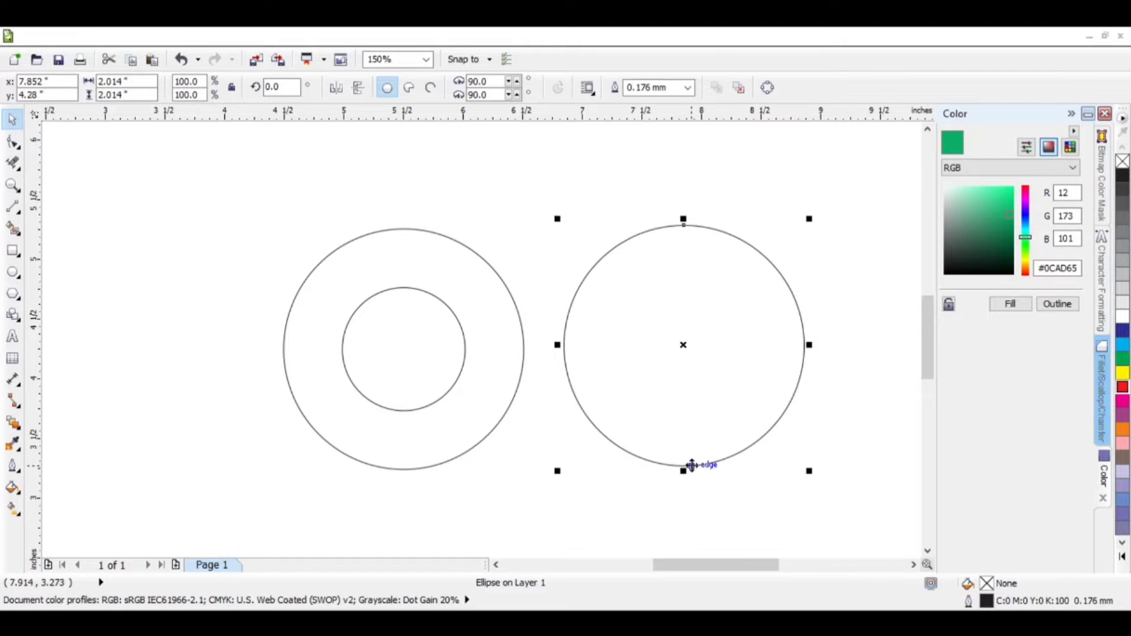
pyautogui.moveTo(682, 465); pyautogui.dragTo(403, 411)
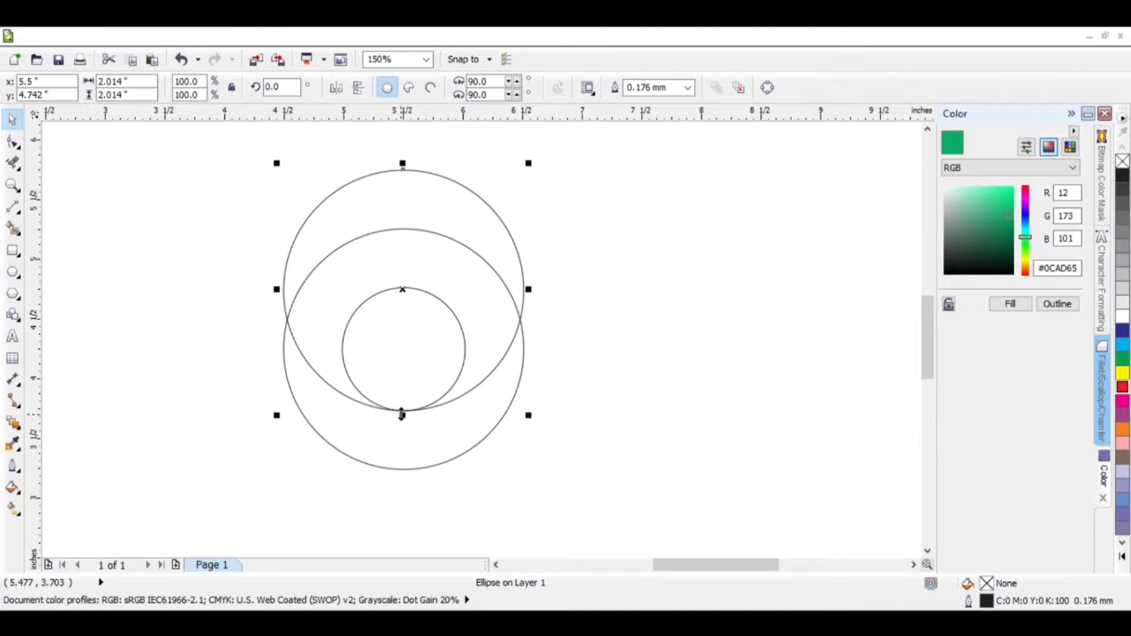
# Make another copy of the large circle and snap its right quadrant to the inner circle's right quadrant
pyautogui.moveTo(401, 288); pyautogui.dragTo(710, 363)
pyautogui.moveTo(828, 363); pyautogui.dragTo(466, 349)
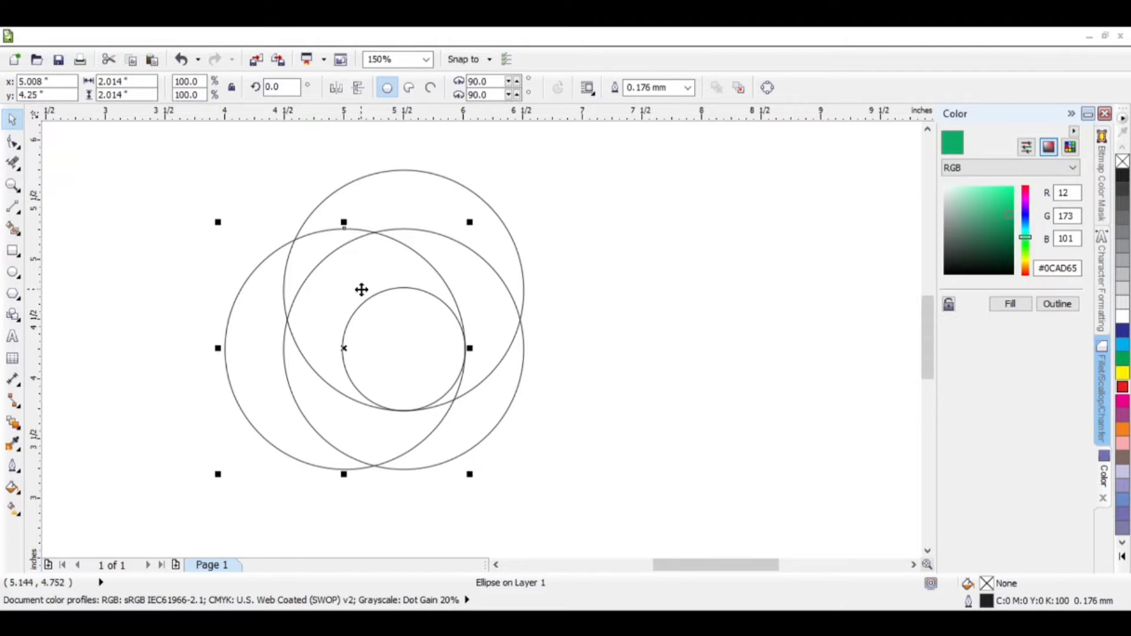
pyautogui.click(179, 297)
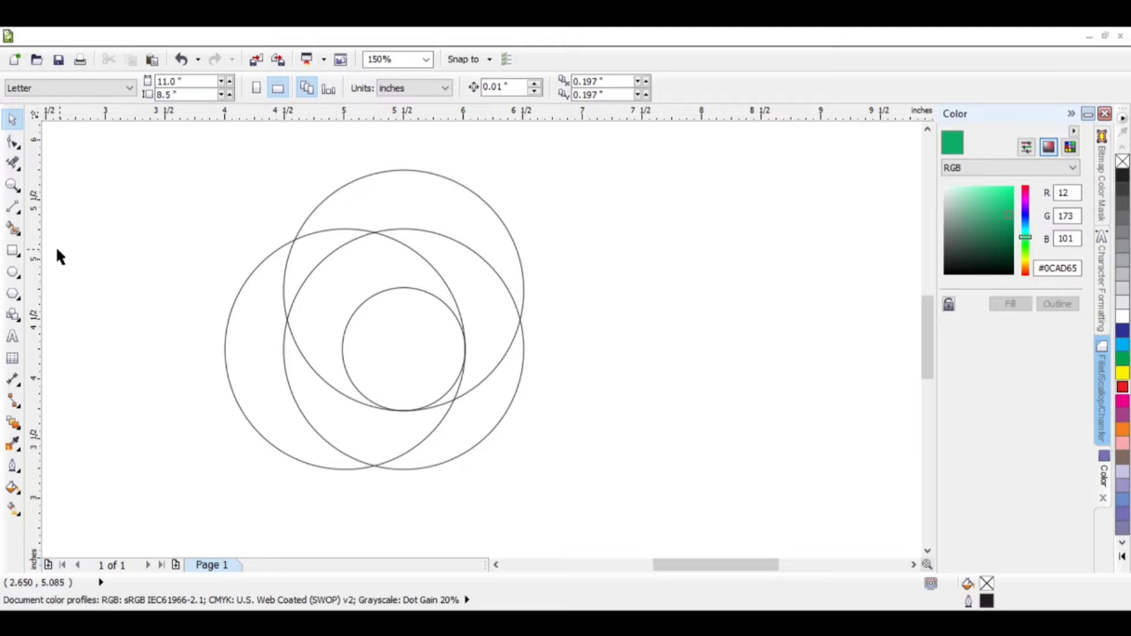
# Draw a tall rectangle about 0.44 by 2.97 inches, its left edge on the original large circle's left quadrant
pyautogui.click(13, 252)
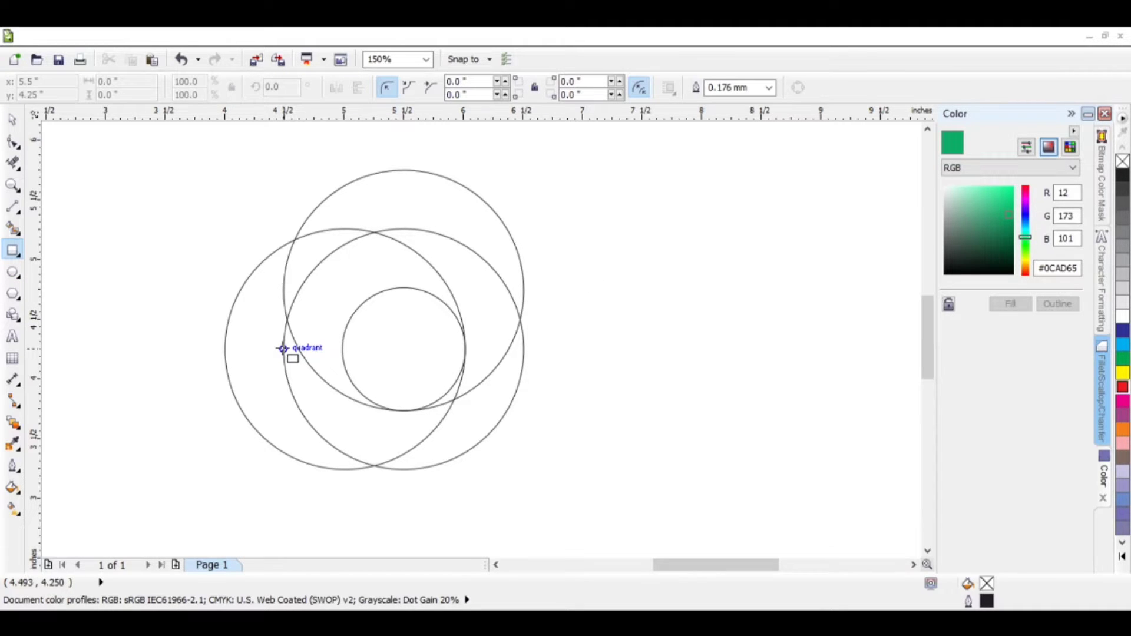
pyautogui.moveTo(283, 348); pyautogui.dragTo(336, 175)
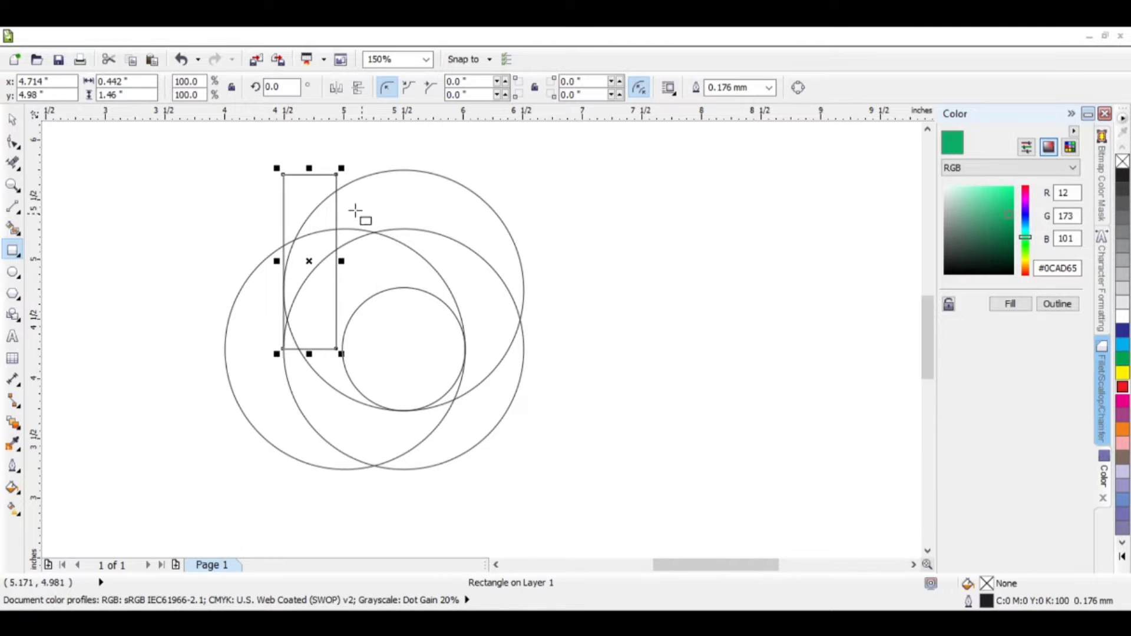
pyautogui.moveTo(309, 354); pyautogui.dragTo(307, 533)
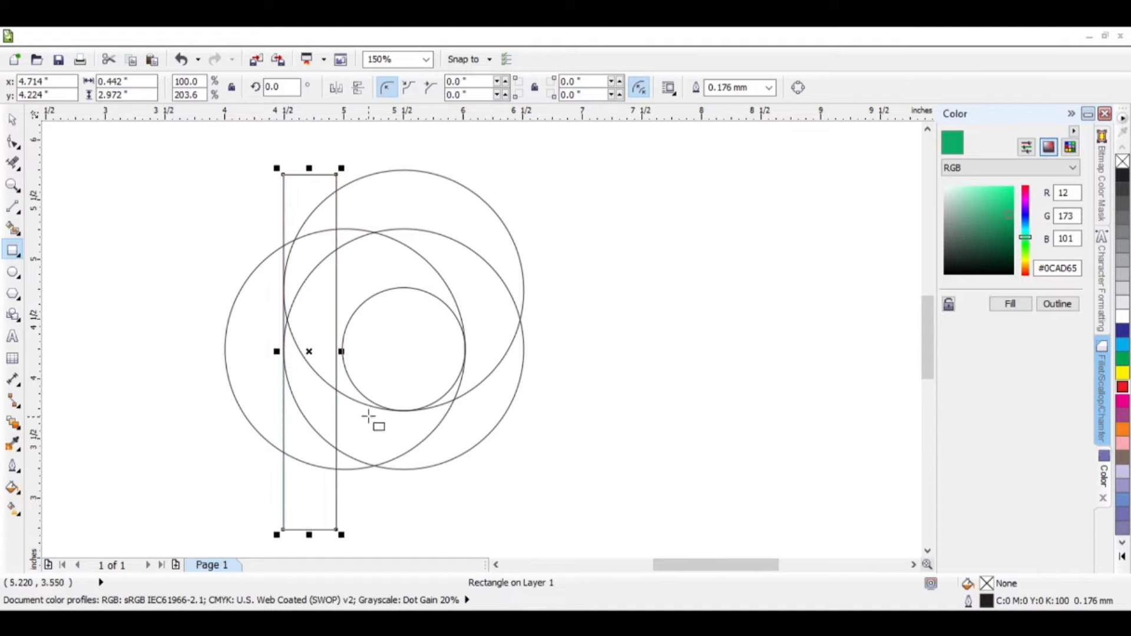
# Widen the rectangle to about 0.49 inches so its right edge meets the inner circle's left quadrant
pyautogui.scroll(2, 311, 358)
pyautogui.click(11, 120)
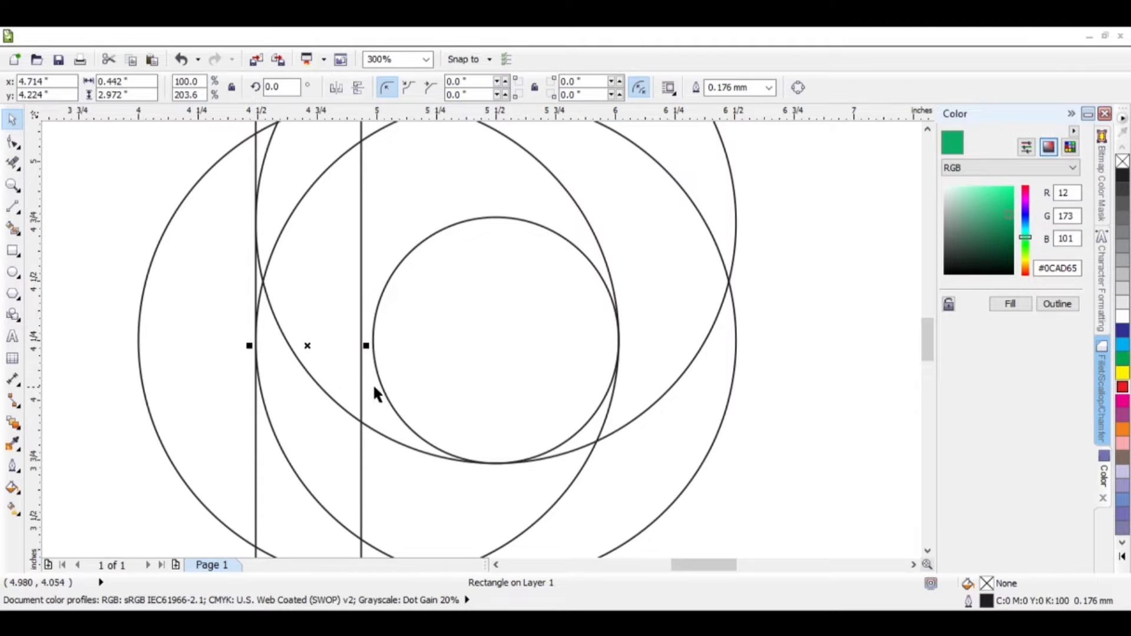
pyautogui.moveTo(360, 347)
pyautogui.mouseDown()
pyautogui.moveTo(383, 349)
pyautogui.moveTo(373, 337)
pyautogui.mouseUp()
pyautogui.hotkey('ctrl', 'z')
pyautogui.scroll(-1, 374, 368)
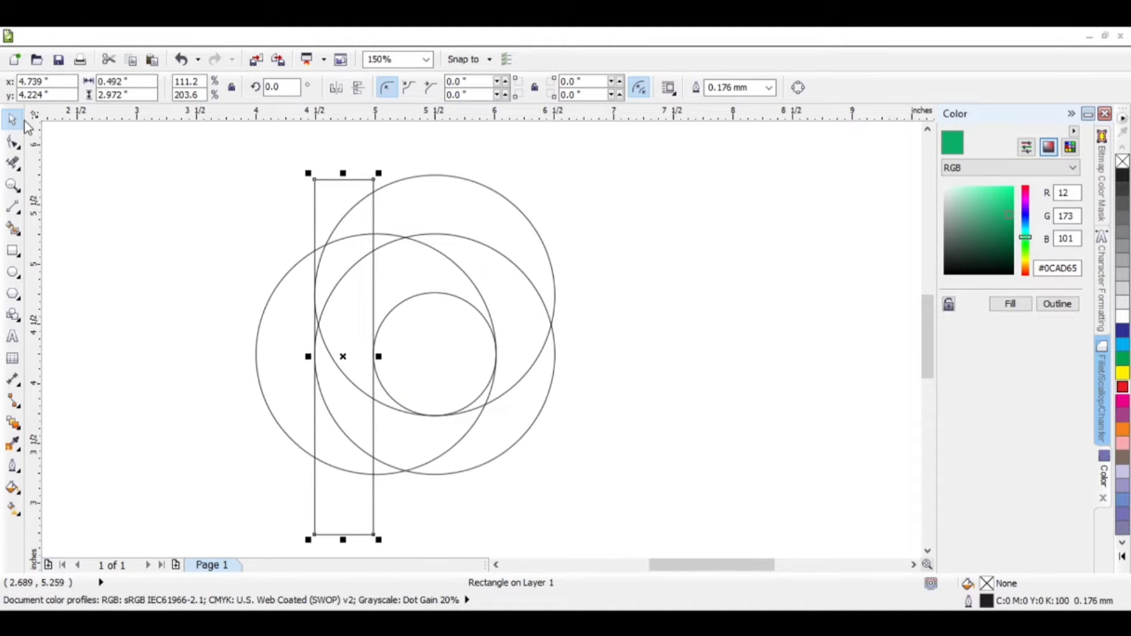
pyautogui.click(695, 315)
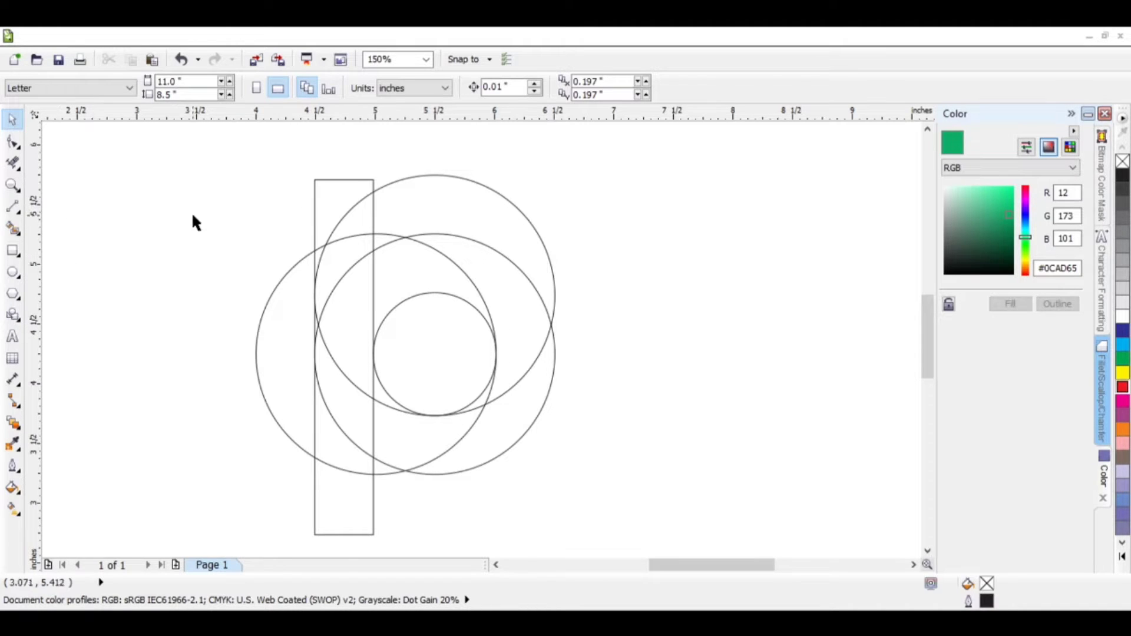
# Draw a small circle about 0.67 inches in diameter to the upper left of the rectangle
pyautogui.click(352, 179)
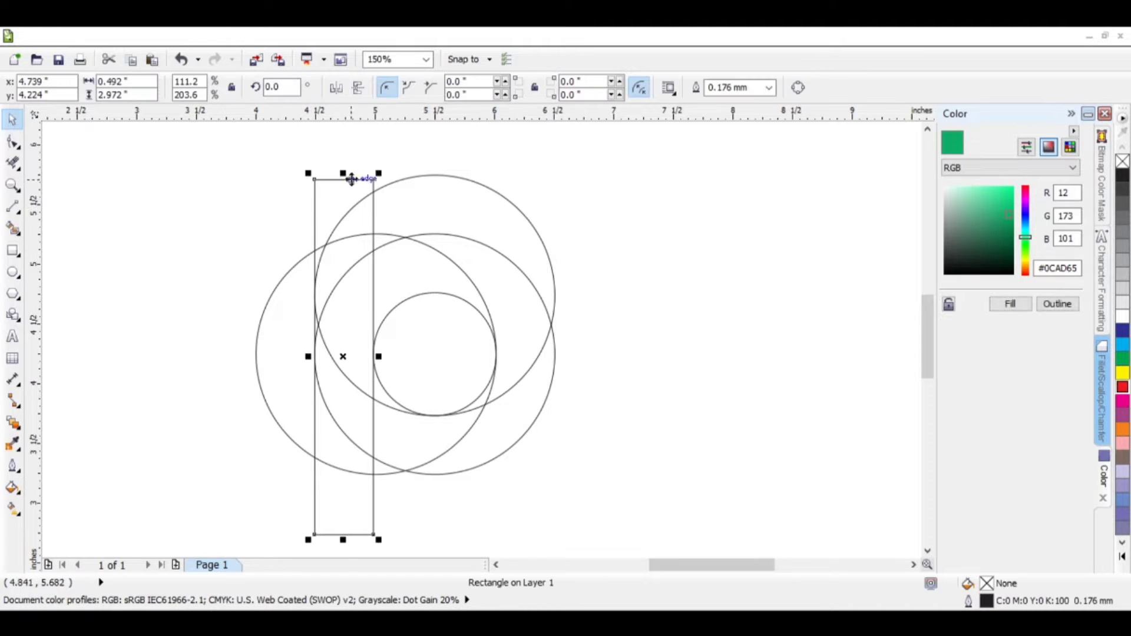
pyautogui.click(12, 272)
pyautogui.moveTo(218, 230)
pyautogui.mouseDown()
pyautogui.moveTo(218, 262)
pyautogui.moveTo(267, 279)
pyautogui.mouseUp()
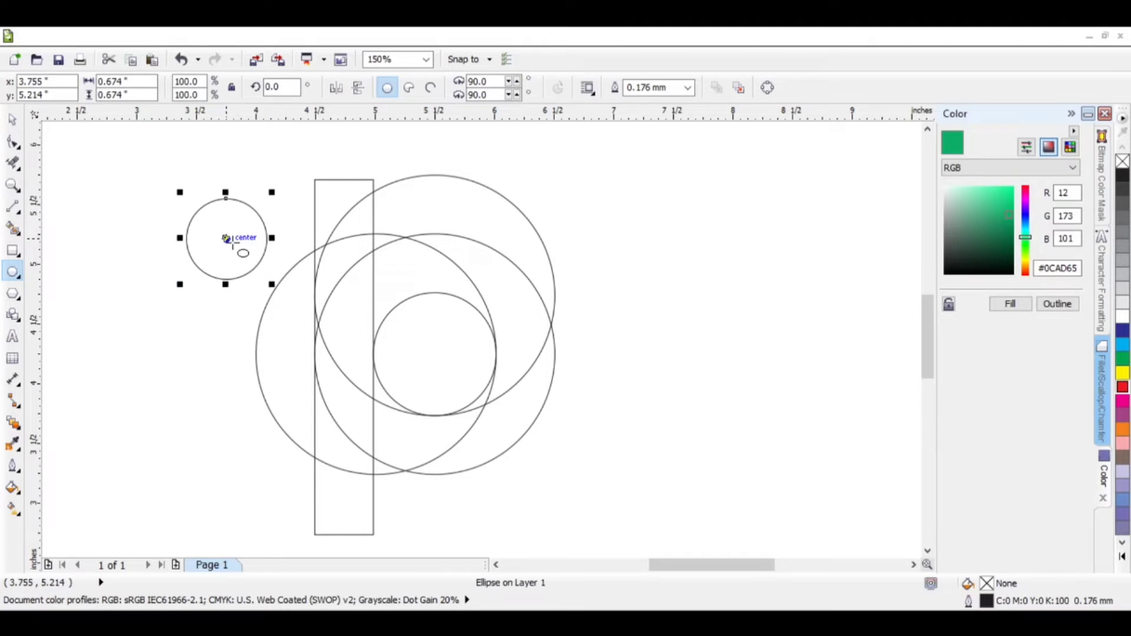
pyautogui.click(12, 118)
# Move the small circle onto the rectangle's upper end and snap its right quadrant to the rectangle's right edge
pyautogui.click(335, 194)
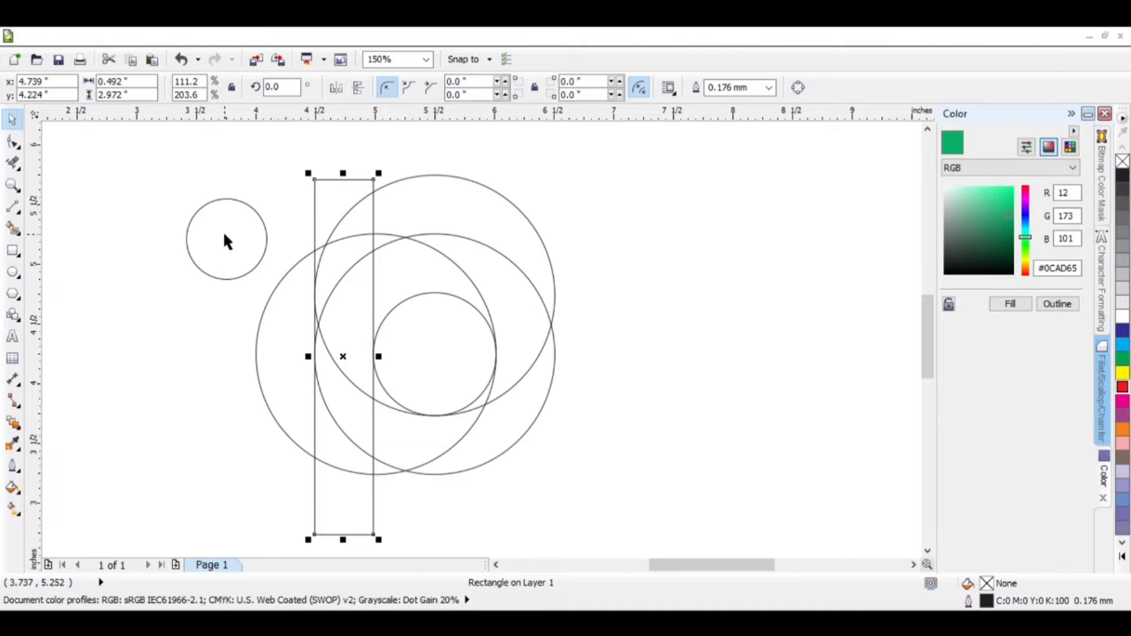
pyautogui.moveTo(231, 240); pyautogui.dragTo(330, 224)
pyautogui.scroll(1, 330, 224)
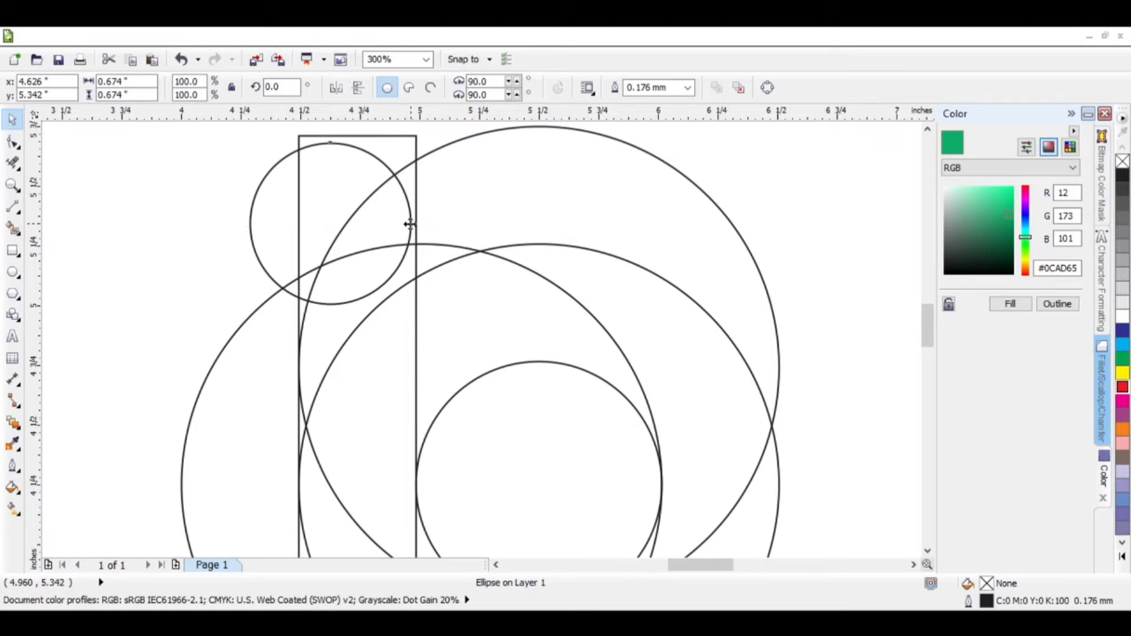
pyautogui.scroll(2, 409, 223)
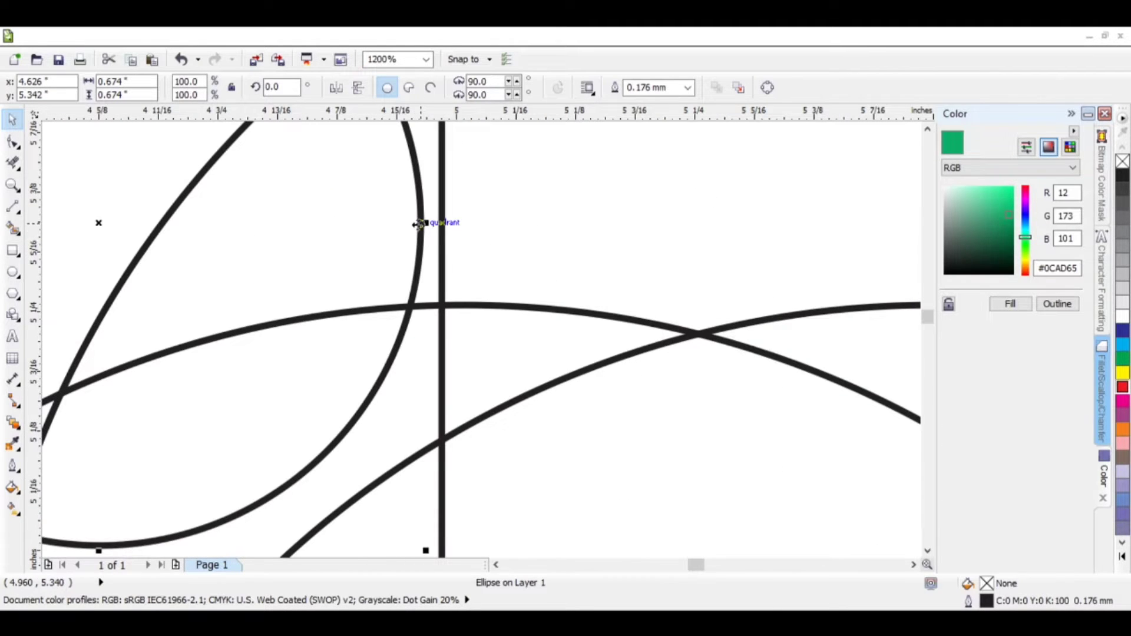
pyautogui.moveTo(421, 223); pyautogui.dragTo(441, 225)
pyautogui.scroll(-2, 441, 224)
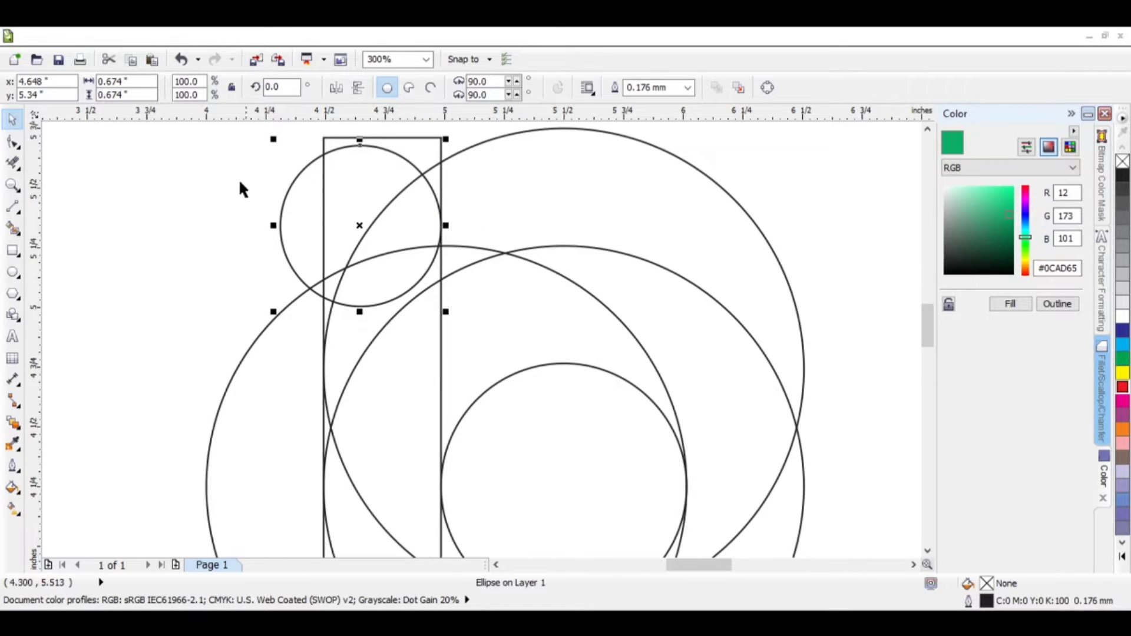
# Move the small circle up until its top quadrant touches the rectangle's top edge
pyautogui.click(211, 178)
pyautogui.click(361, 145)
pyautogui.scroll(1, 361, 145)
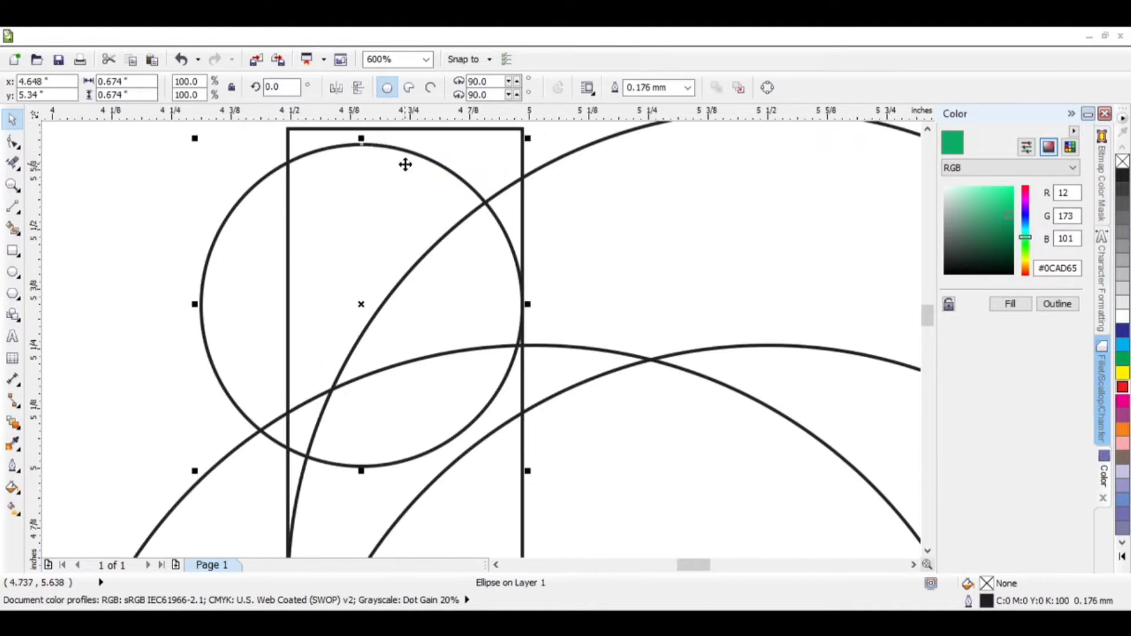
pyautogui.moveTo(363, 144); pyautogui.dragTo(365, 129)
pyautogui.click(613, 227)
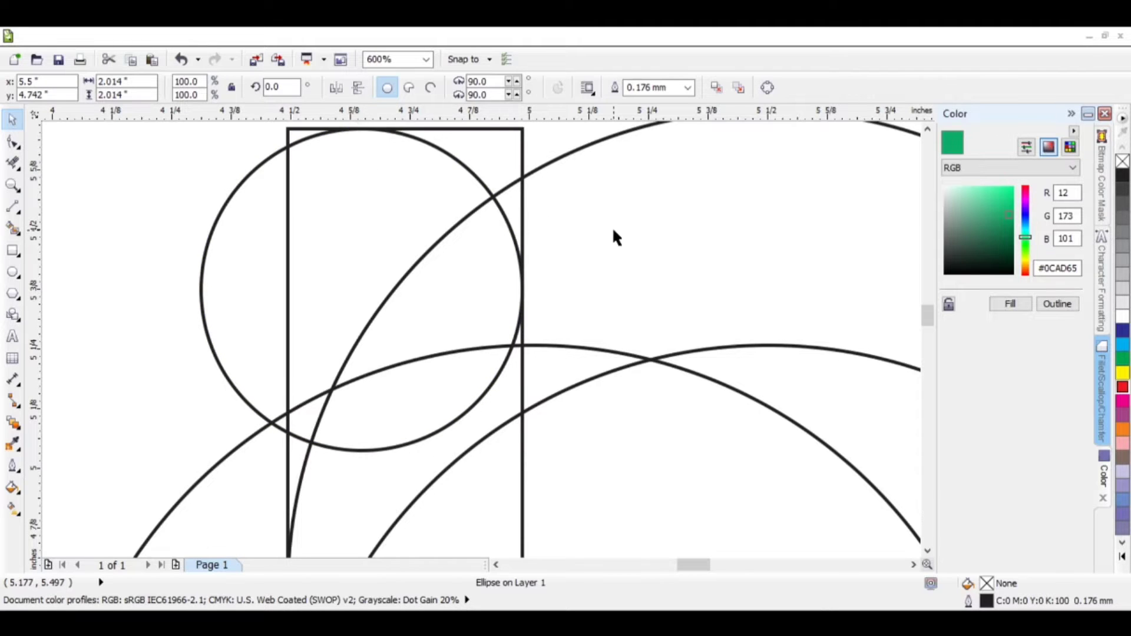
# Group the five circles and the rectangle into one object
pyautogui.scroll(-2, 613, 228)
pyautogui.moveTo(727, 566); pyautogui.dragTo(754, 560)
pyautogui.click(758, 412)
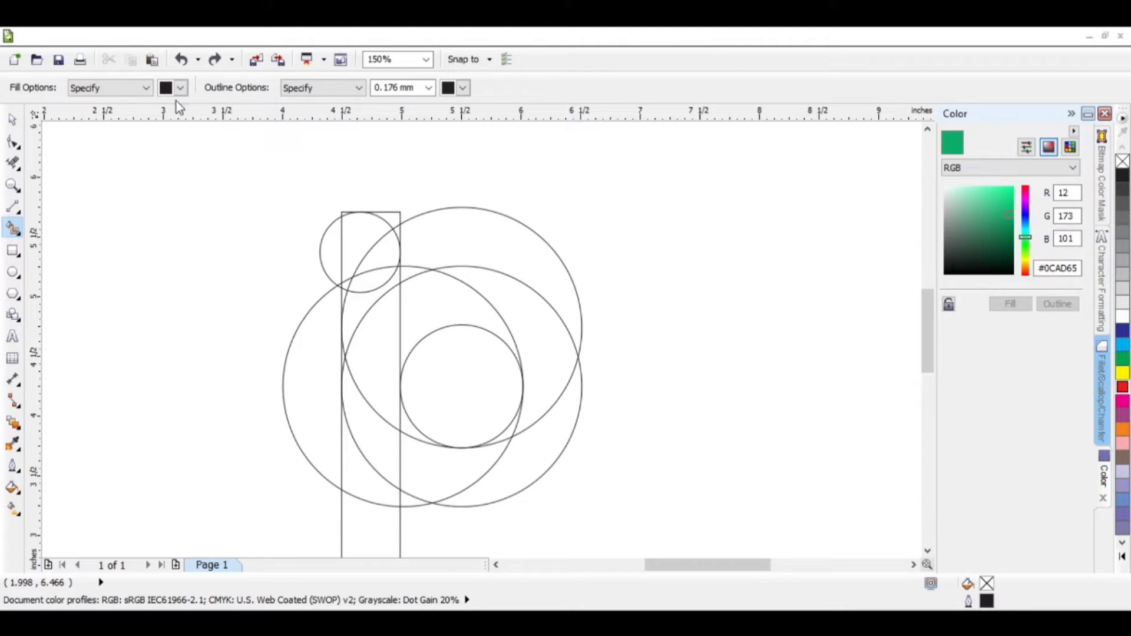
pyautogui.click(13, 119)
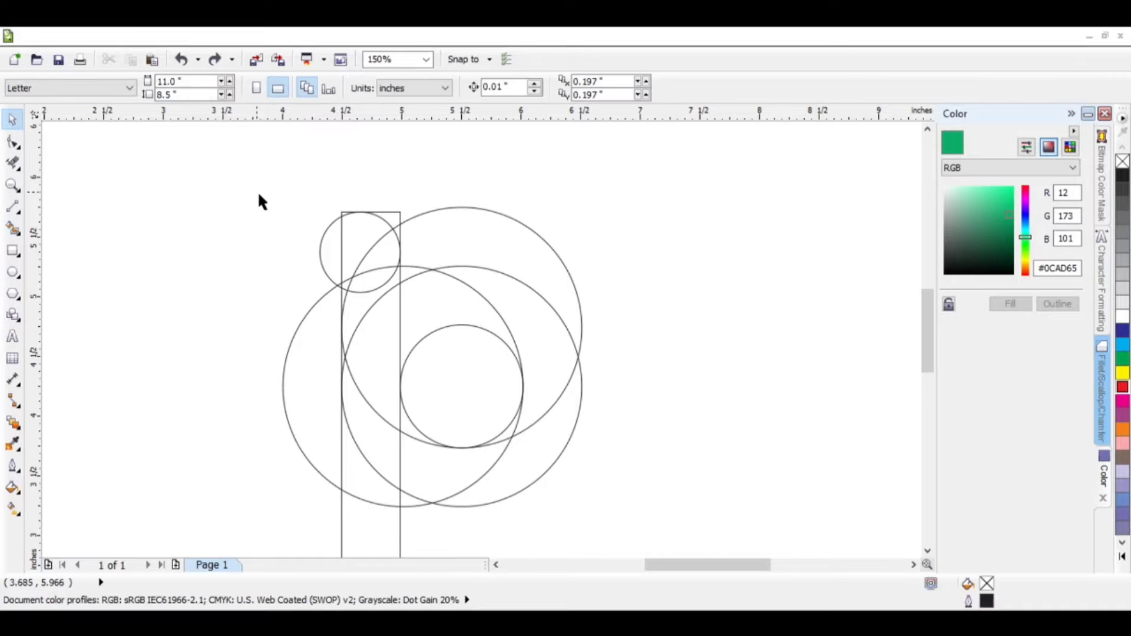
pyautogui.moveTo(930, 324); pyautogui.dragTo(925, 342)
pyautogui.moveTo(215, 129)
pyautogui.mouseDown()
pyautogui.moveTo(305, 176)
pyautogui.moveTo(576, 444)
pyautogui.moveTo(603, 523)
pyautogui.mouseUp()
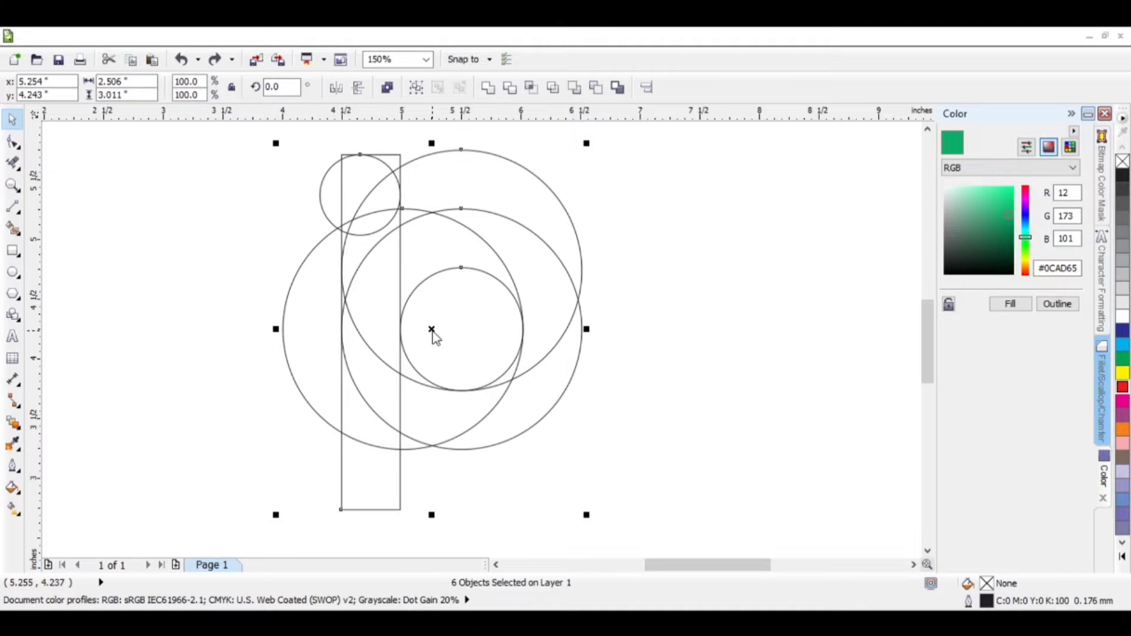
pyautogui.hotkey('ctrl', 'g')
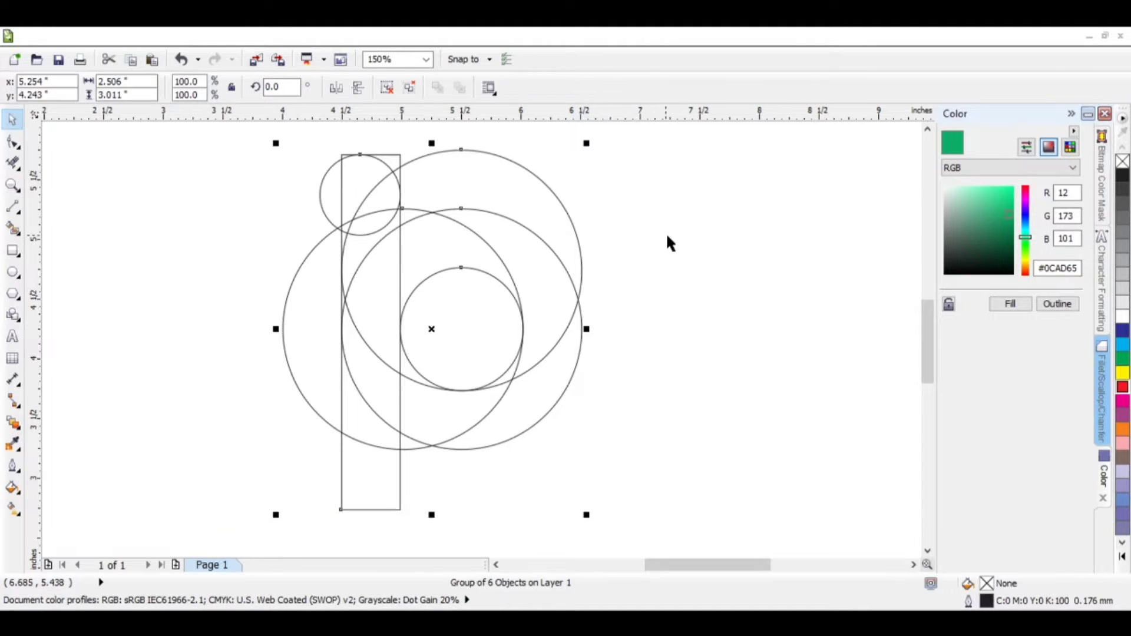
pyautogui.click(668, 242)
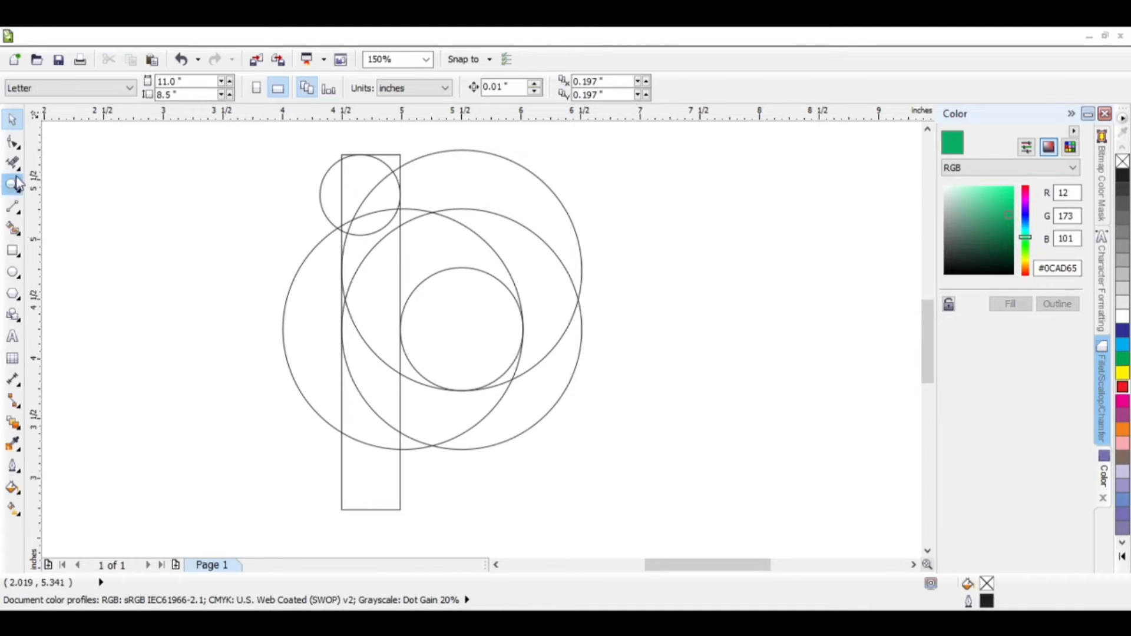
# Fill the regions forming the rounded top and middle of the stem with black using Smart Fill
pyautogui.click(13, 230)
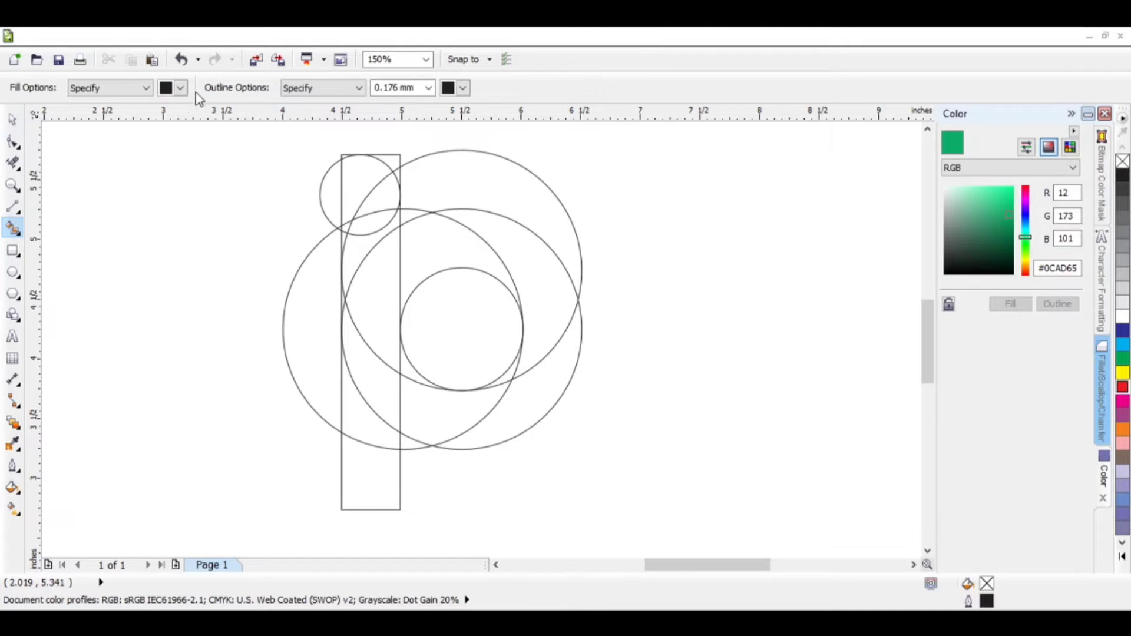
pyautogui.click(358, 179)
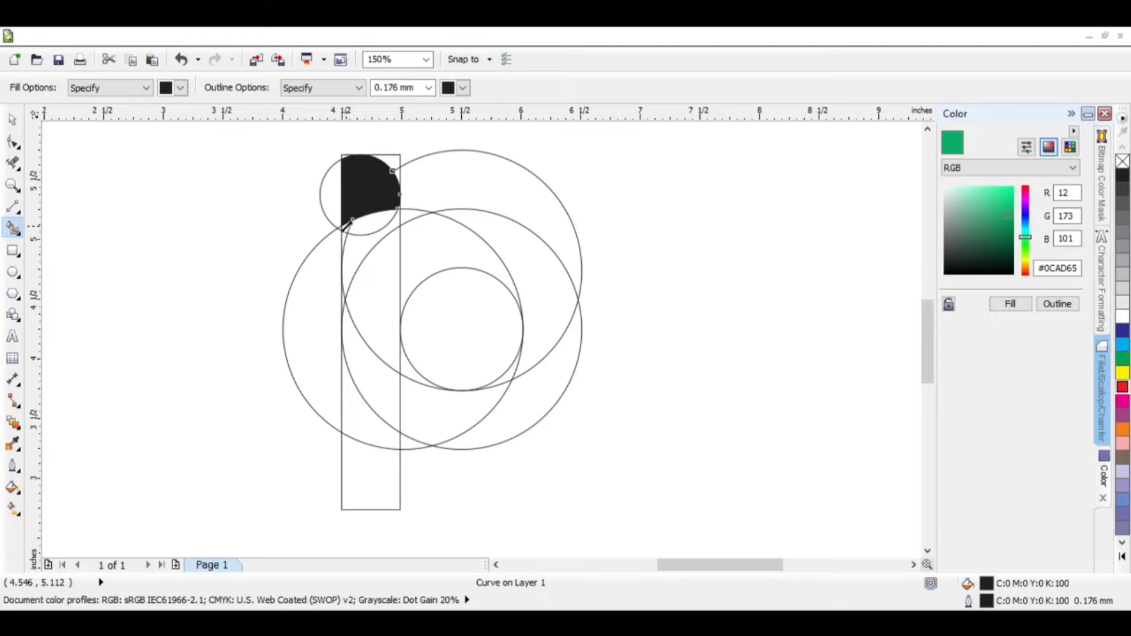
pyautogui.click(361, 242)
pyautogui.scroll(1, 361, 242)
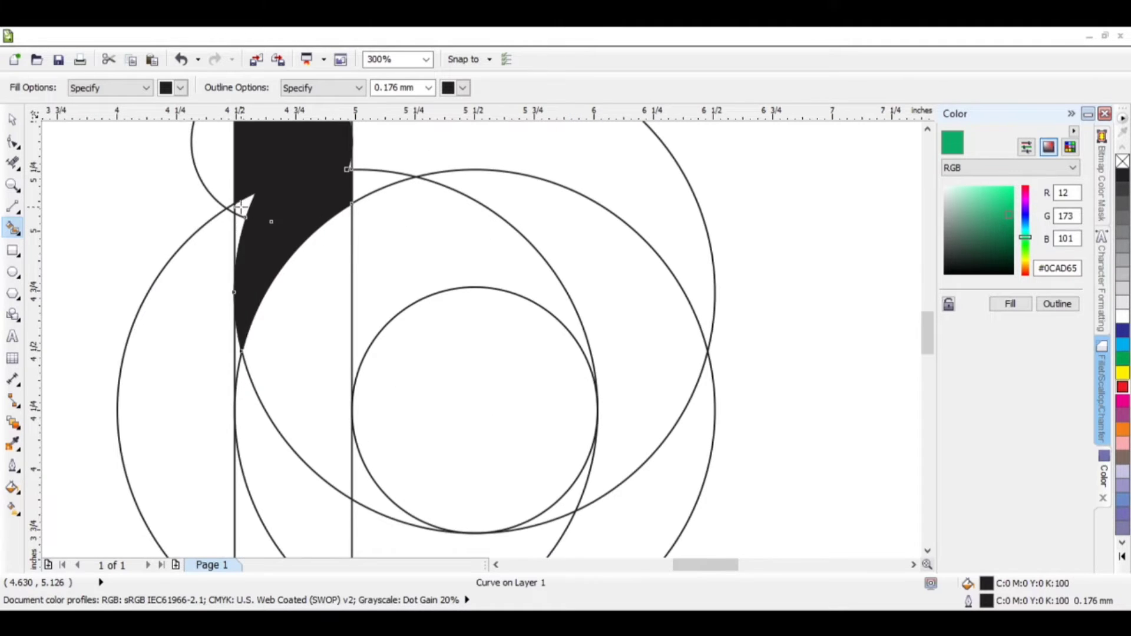
pyautogui.click(295, 369)
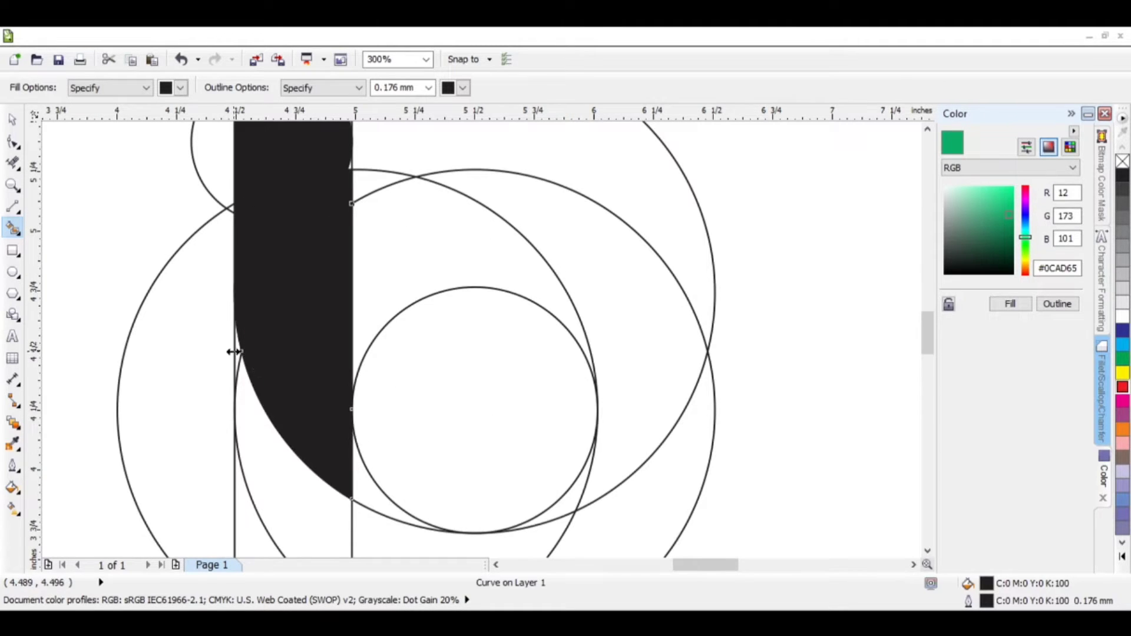
# Fill the remaining lower stem regions and the bottom curve of the ring up to its right side with black
pyautogui.scroll(1, 234, 352)
pyautogui.click(240, 349)
pyautogui.scroll(-2, 257, 370)
pyautogui.click(272, 431)
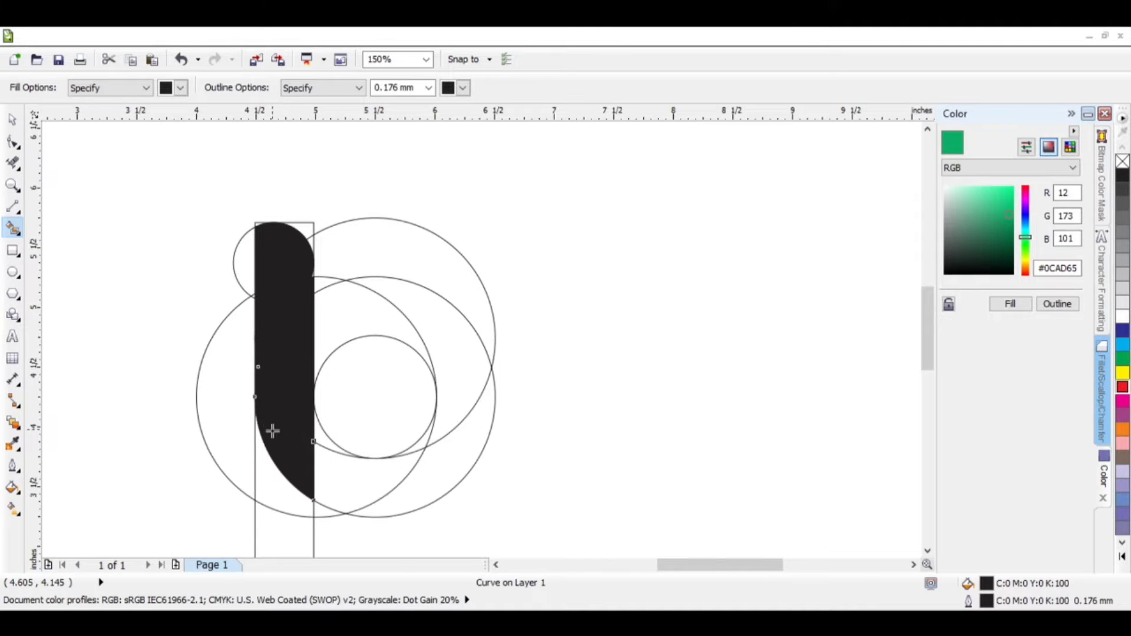
pyautogui.click(343, 467)
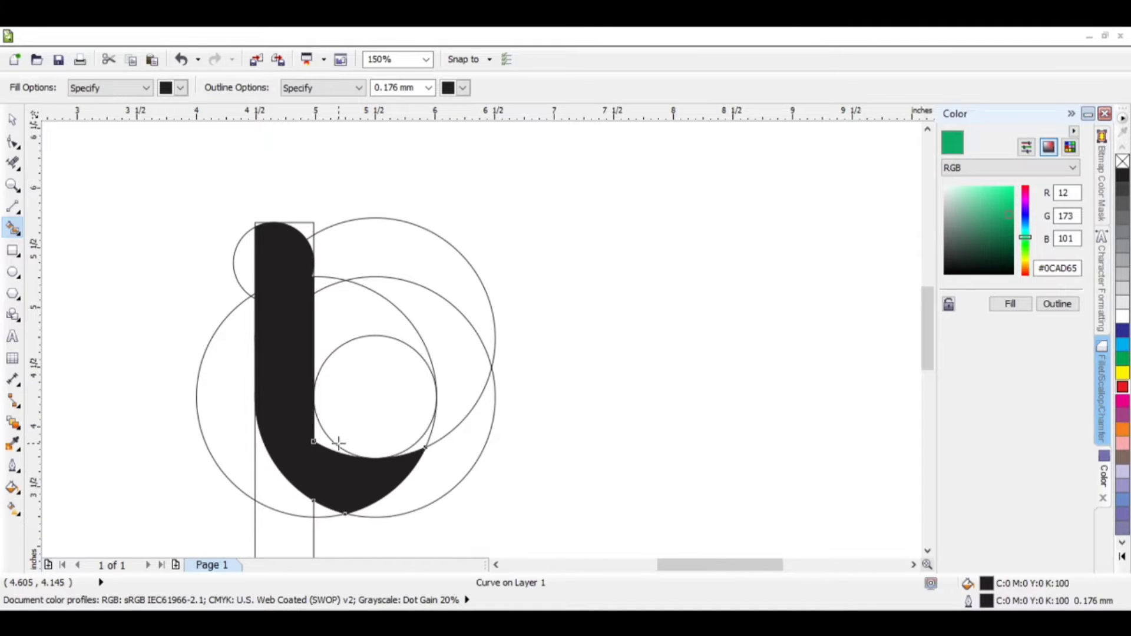
pyautogui.click(443, 477)
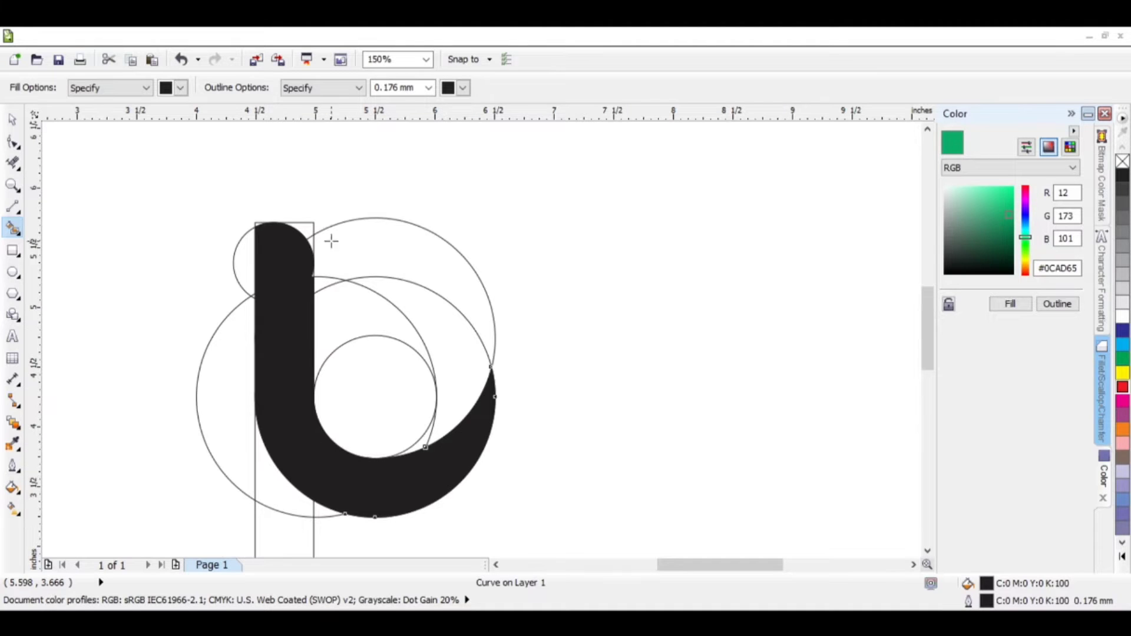
# Set the Smart Fill colour to red and fill the crescent on the upper right of the ring
pyautogui.click(165, 144)
pyautogui.click(462, 370)
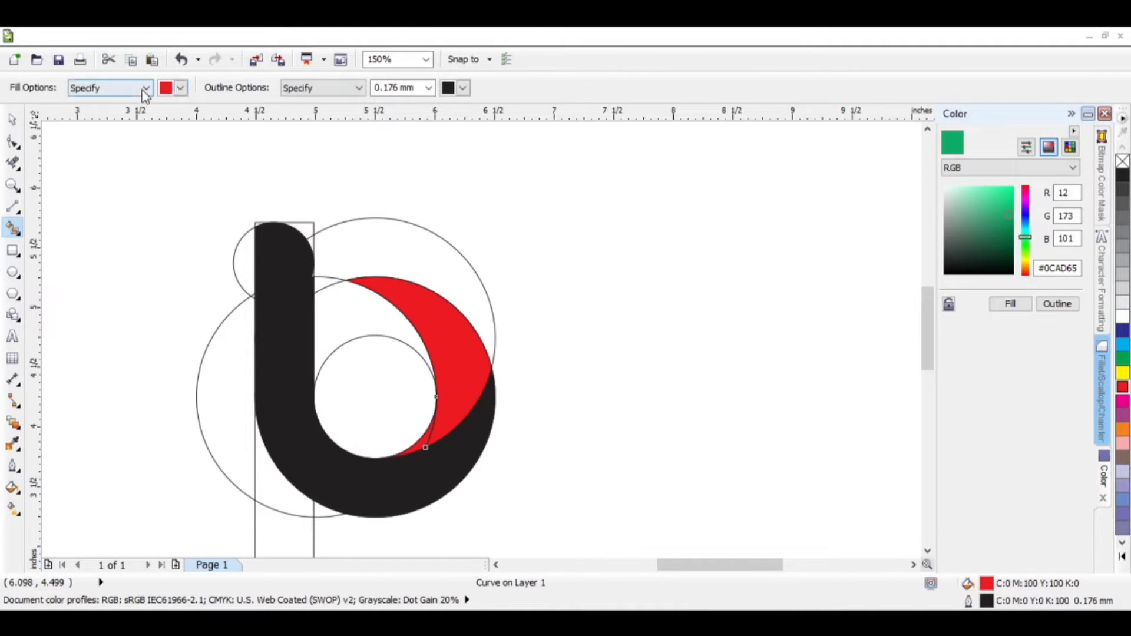
# Set the Smart Fill colour to lime green and fill the crescent between the stem and the ring's inner circle
pyautogui.click(214, 180)
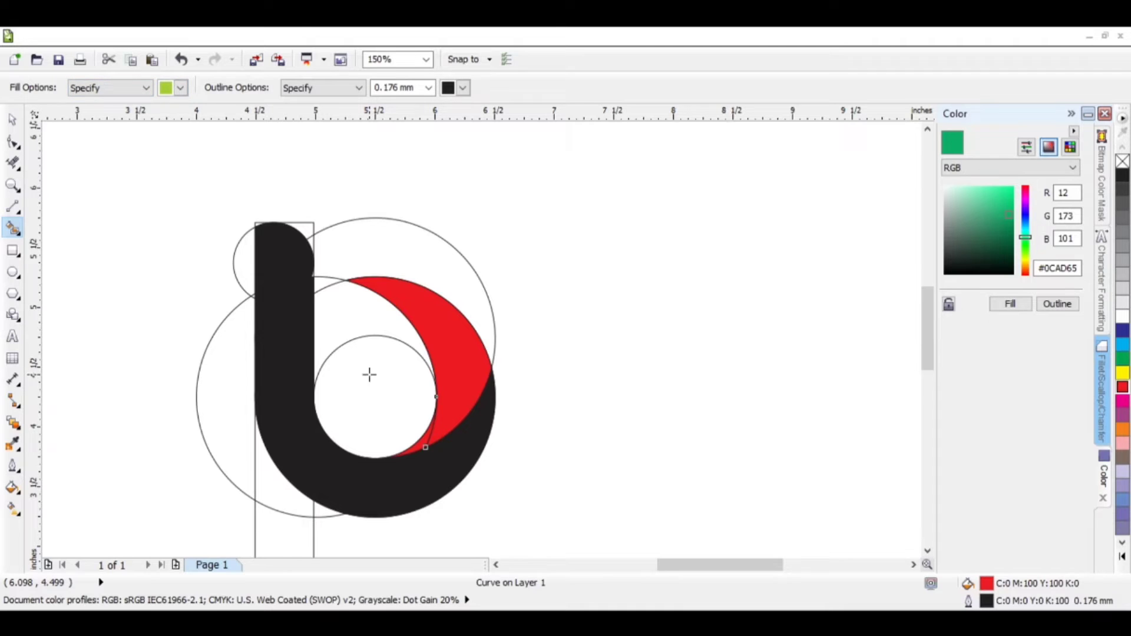
pyautogui.click(373, 327)
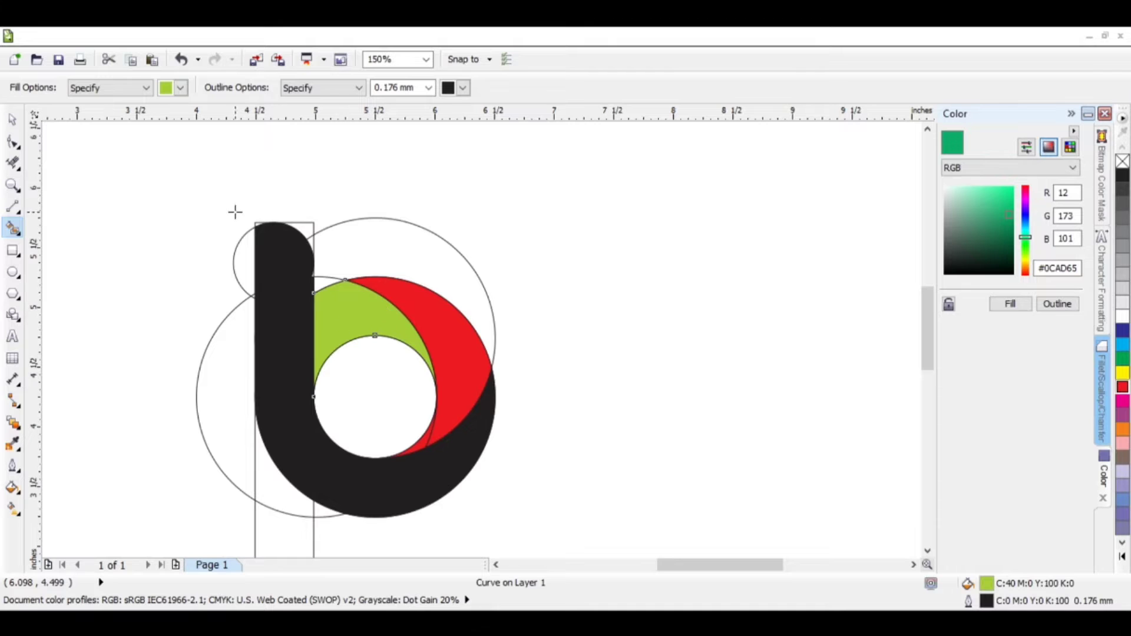
pyautogui.click(12, 119)
pyautogui.click(631, 488)
pyautogui.moveTo(586, 525); pyautogui.dragTo(248, 219)
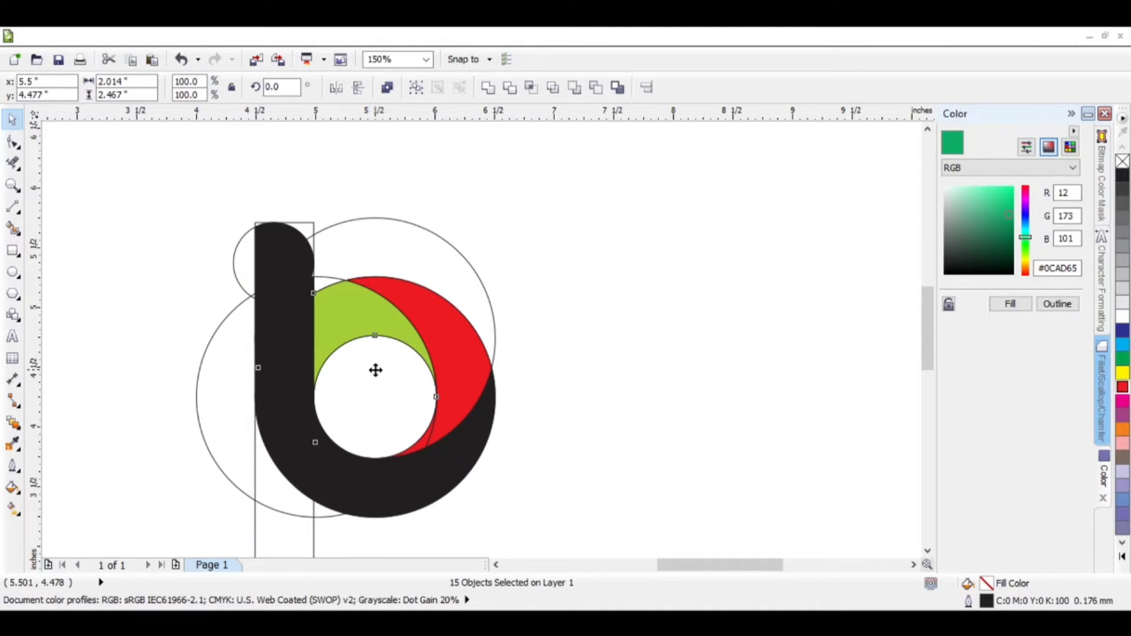
pyautogui.moveTo(376, 370); pyautogui.dragTo(701, 344)
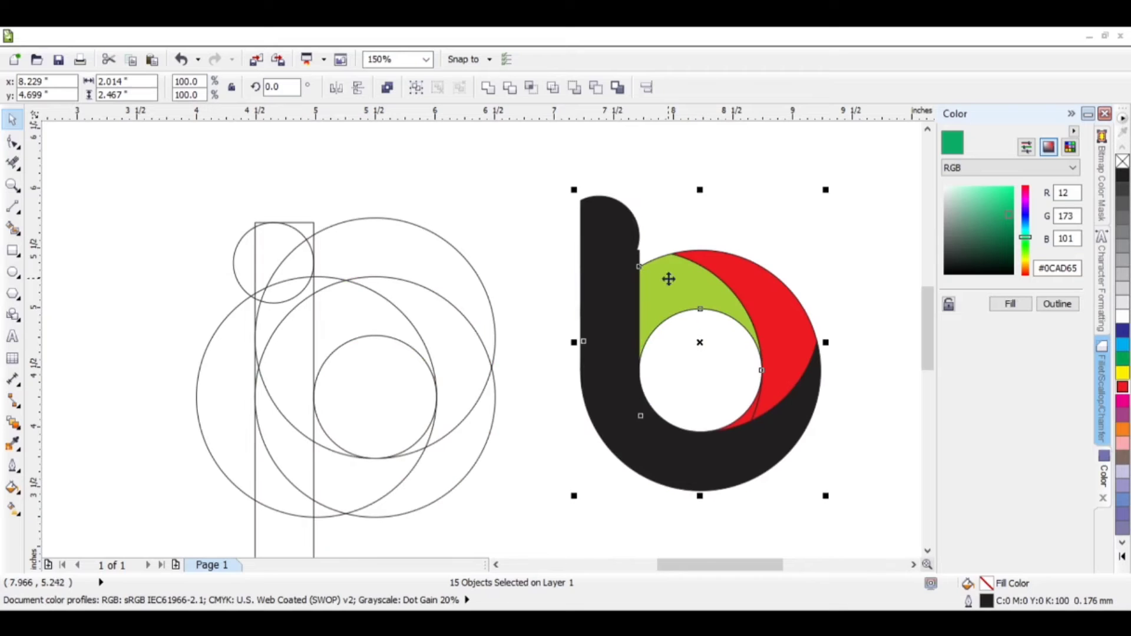
pyautogui.scroll(4, 617, 250)
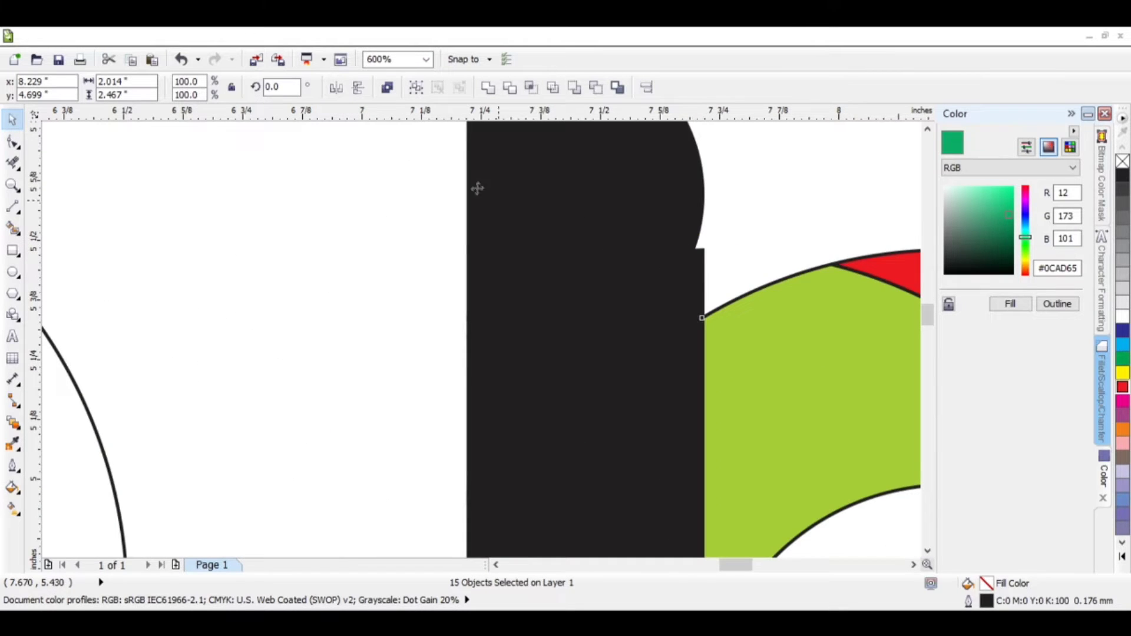
pyautogui.click(180, 60)
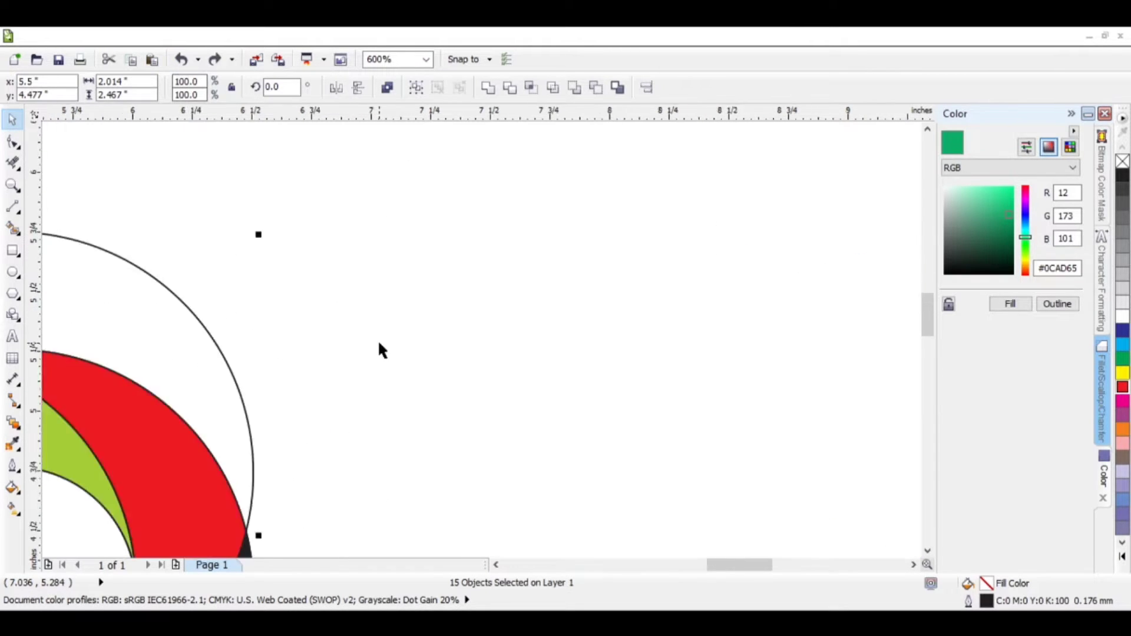
# Fill the small gap on the stem's right edge, just below its rounded top, with black using Smart Fill
pyautogui.scroll(-3, 377, 339)
pyautogui.scroll(3, 222, 353)
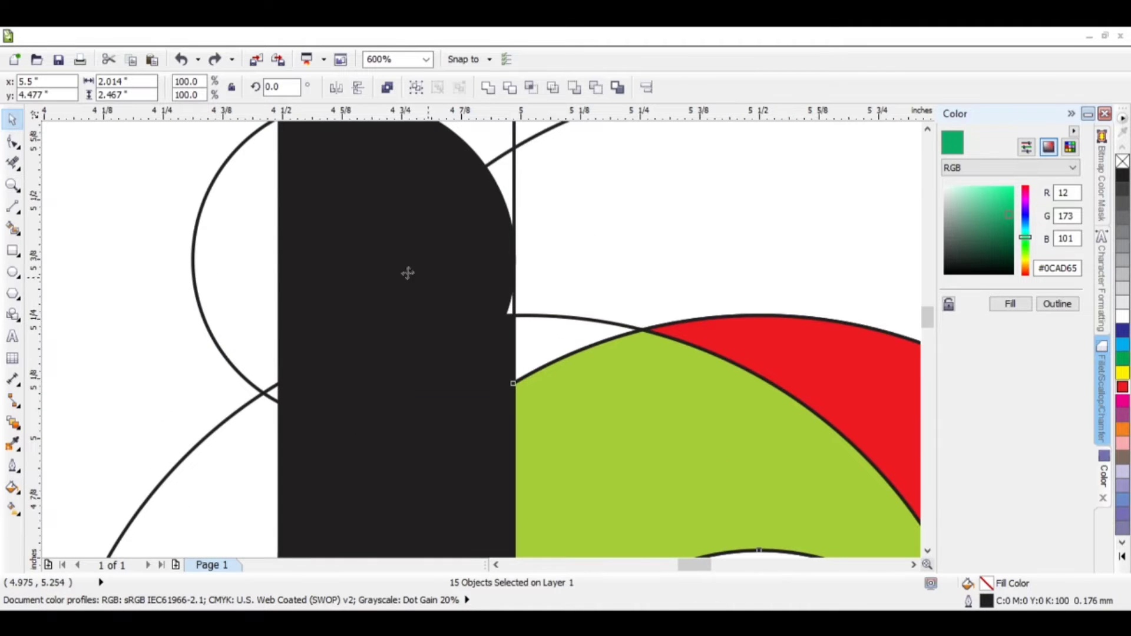
pyautogui.click(13, 229)
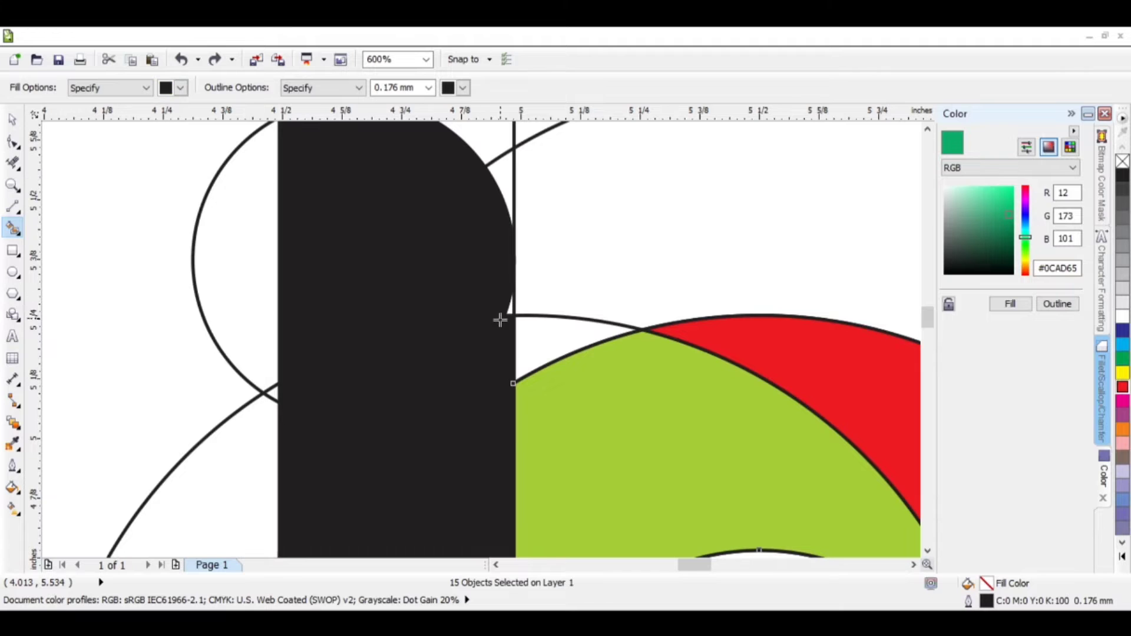
pyautogui.scroll(2, 501, 320)
pyautogui.click(509, 272)
pyautogui.scroll(-4, 507, 268)
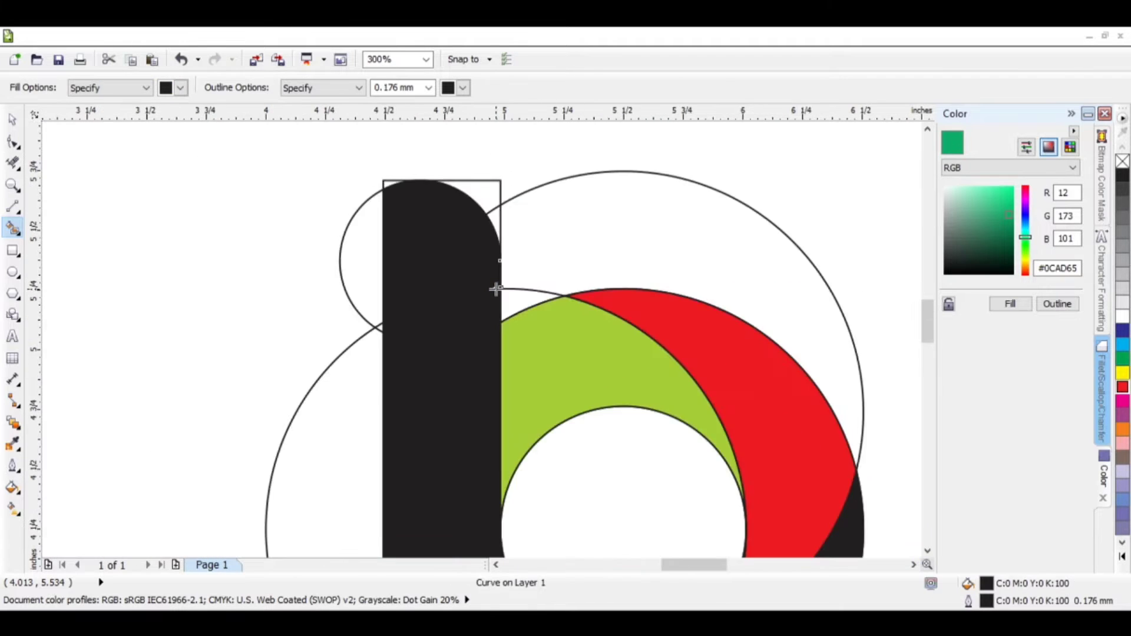
# Move all the filled pieces together to the right of the construction outlines, centred at about X 8.15", Y 4.64"
pyautogui.click(12, 119)
pyautogui.click(770, 537)
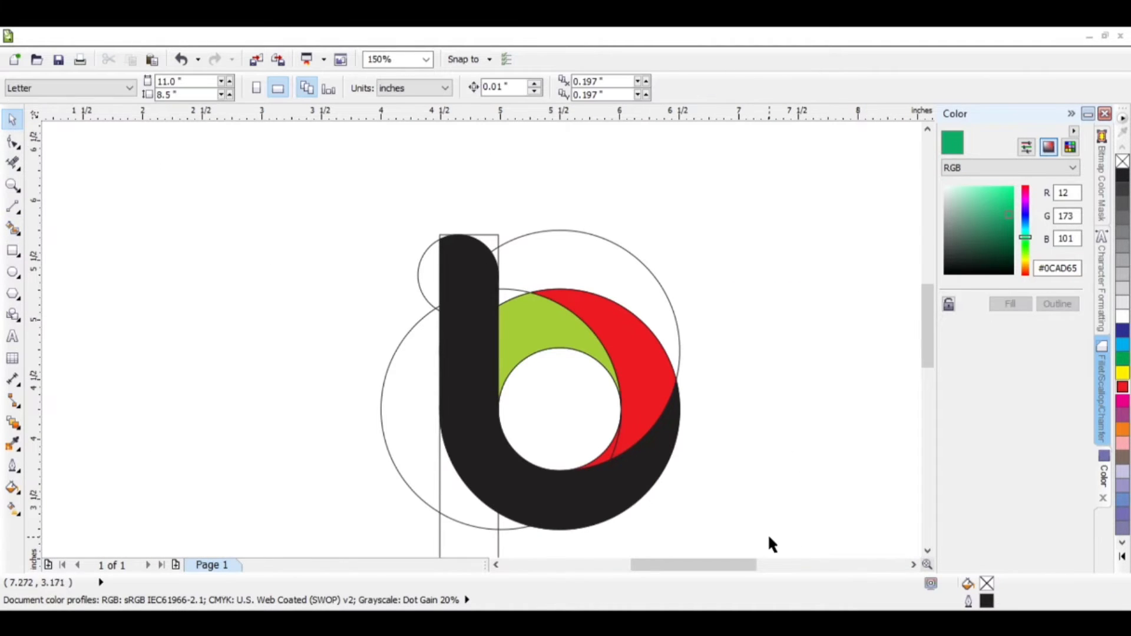
pyautogui.moveTo(770, 537); pyautogui.dragTo(431, 227)
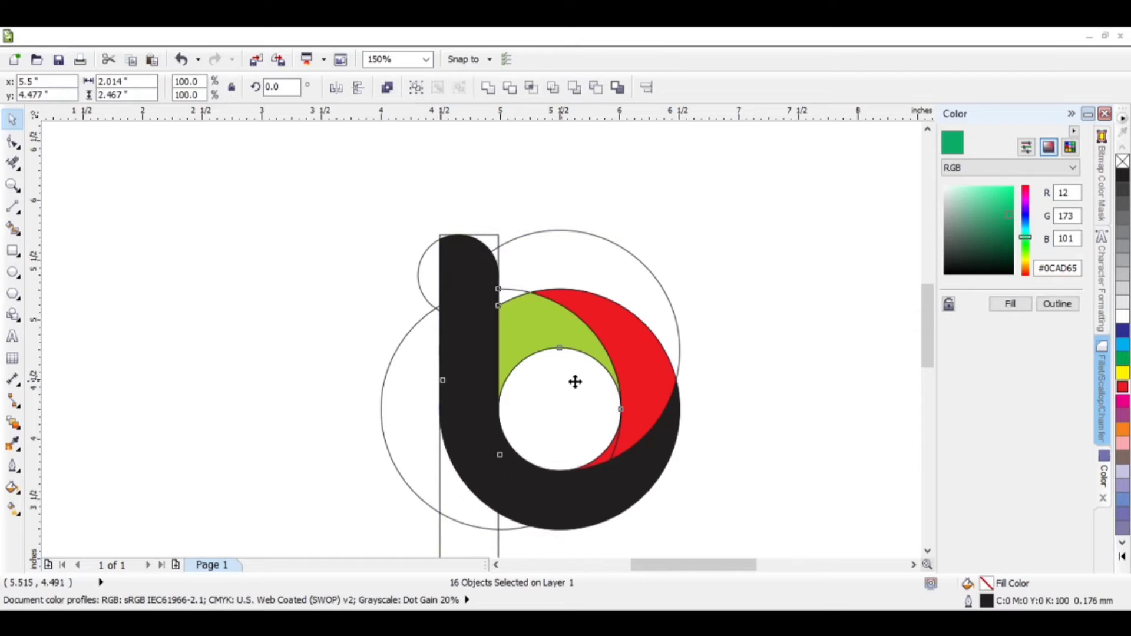
pyautogui.moveTo(576, 381); pyautogui.dragTo(833, 378)
pyautogui.moveTo(745, 564); pyautogui.dragTo(794, 565)
pyautogui.moveTo(608, 383); pyautogui.dragTo(651, 367)
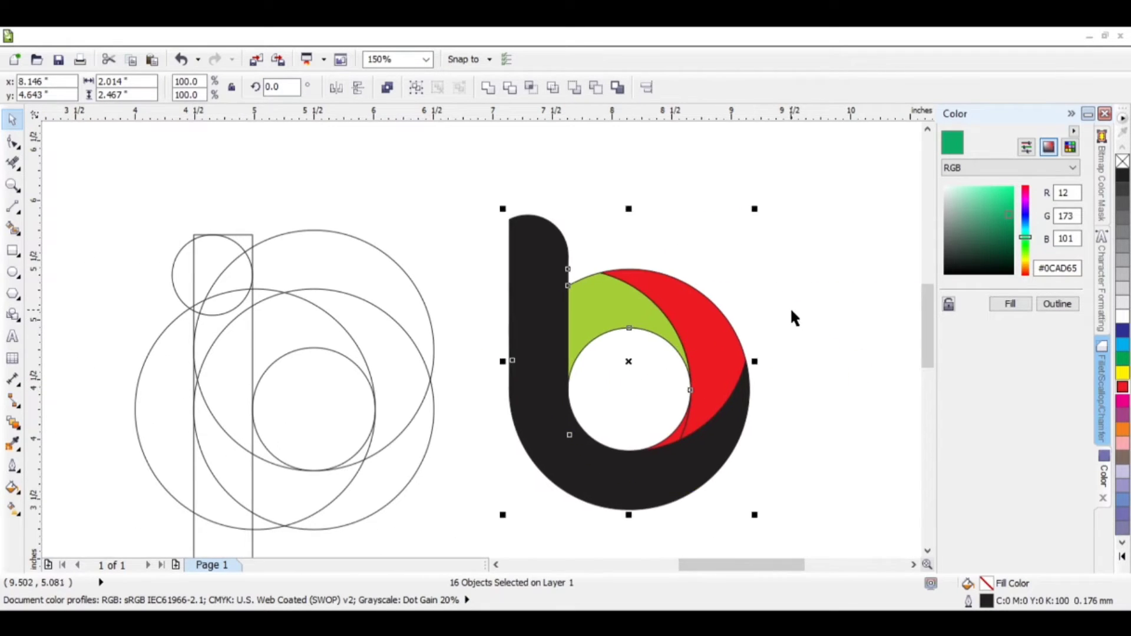
pyautogui.click(781, 439)
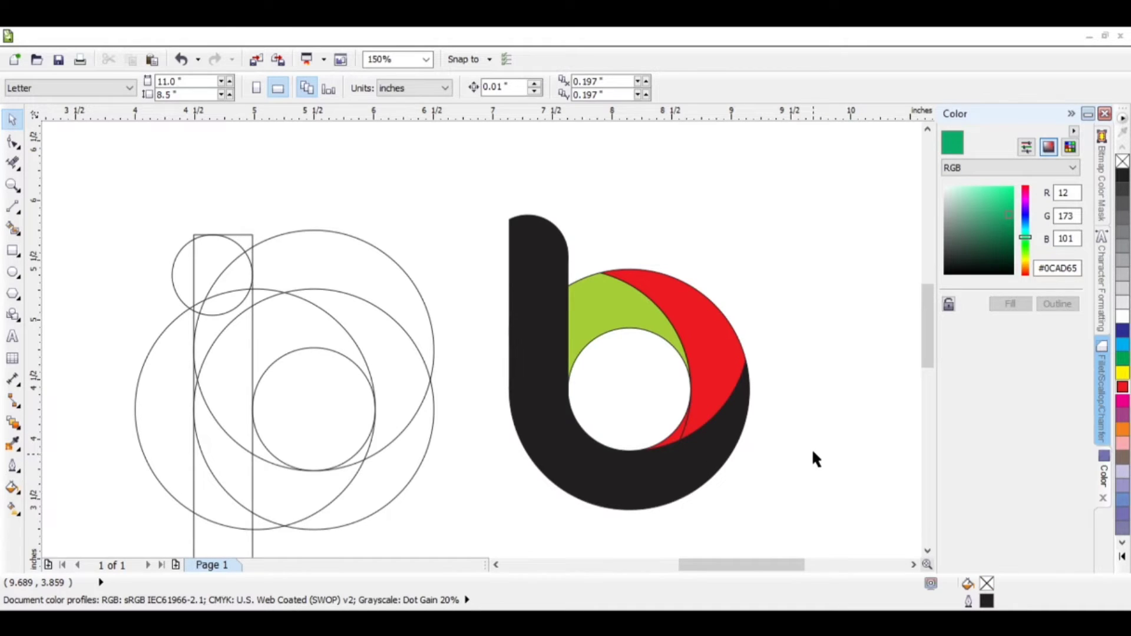
pyautogui.scroll(3, 678, 416)
pyautogui.click(596, 469)
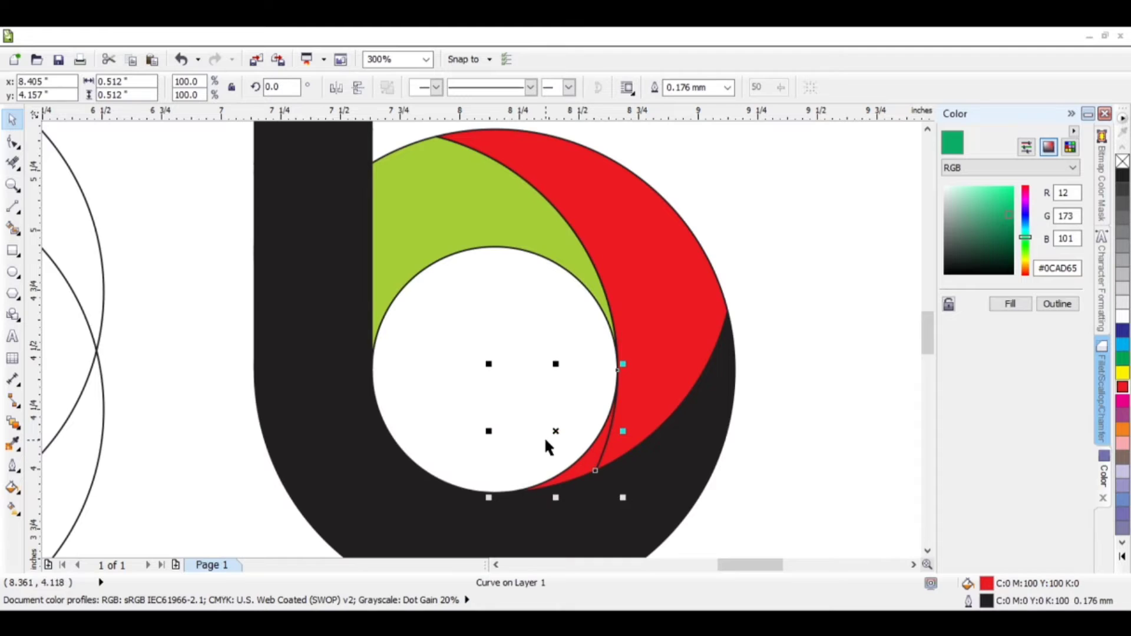
pyautogui.moveTo(556, 432); pyautogui.dragTo(533, 392)
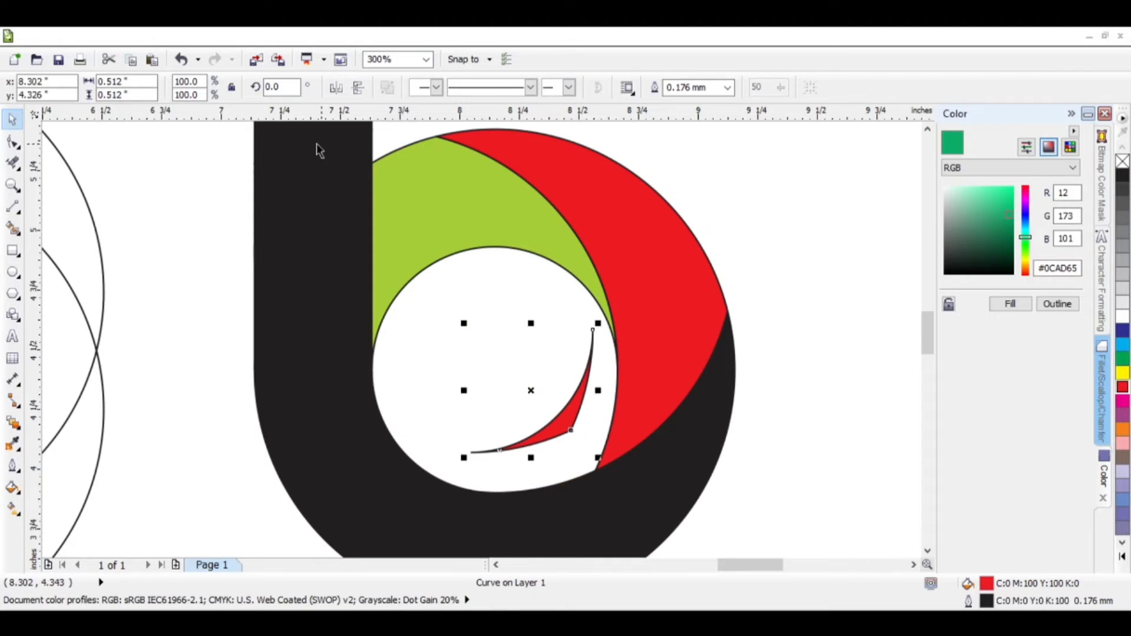
pyautogui.click(181, 59)
pyautogui.moveTo(673, 314); pyautogui.dragTo(724, 299)
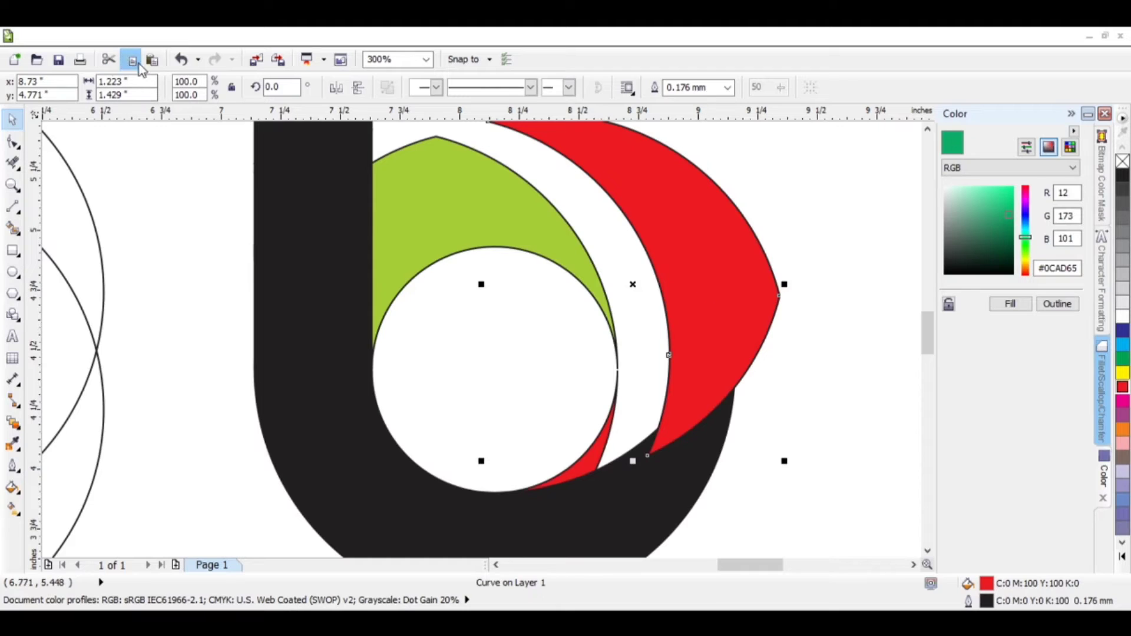
pyautogui.click(181, 59)
pyautogui.keyDown('shift'); pyautogui.click(587, 459); pyautogui.keyUp('shift')
pyautogui.click(894, 390)
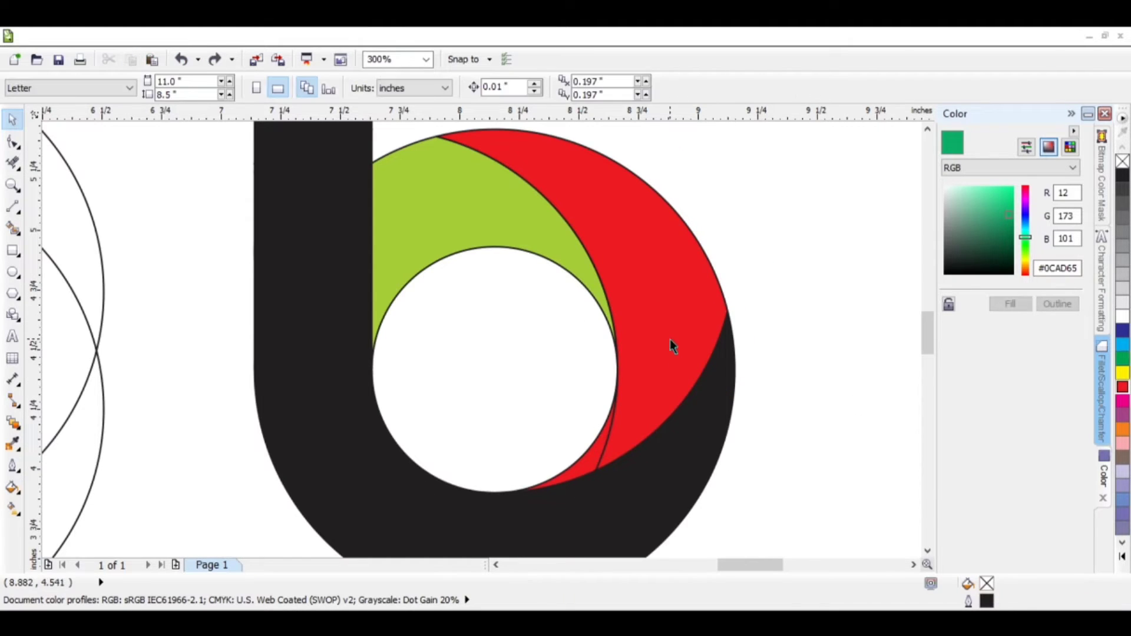
pyautogui.click(670, 339)
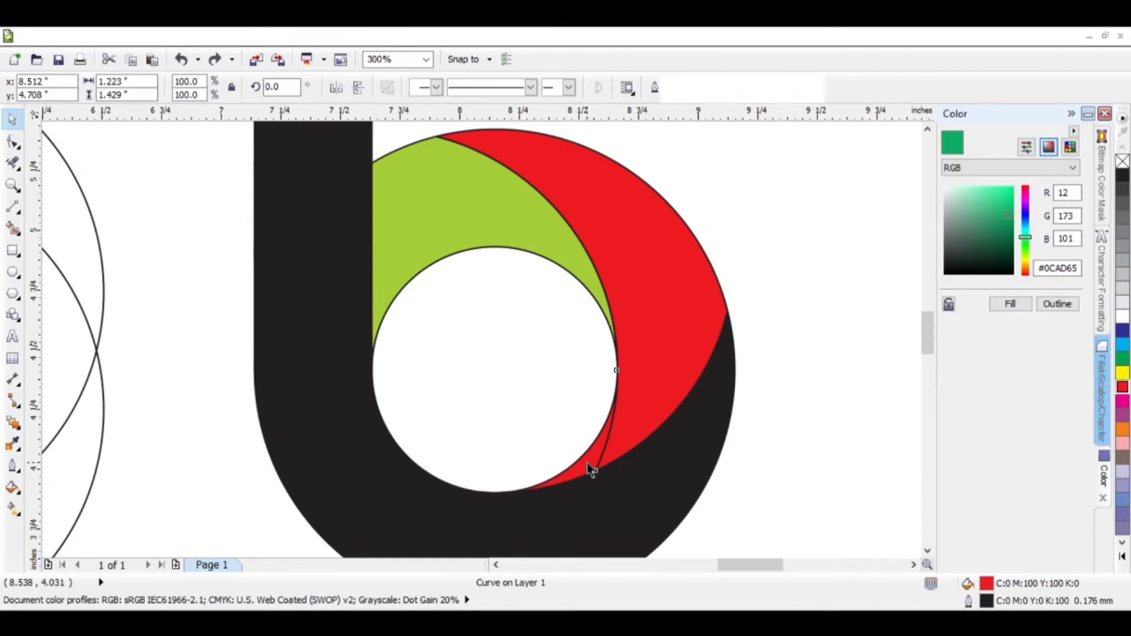
pyautogui.keyDown('shift'); pyautogui.click(588, 462); pyautogui.keyUp('shift')
pyautogui.moveTo(644, 457); pyautogui.dragTo(829, 313)
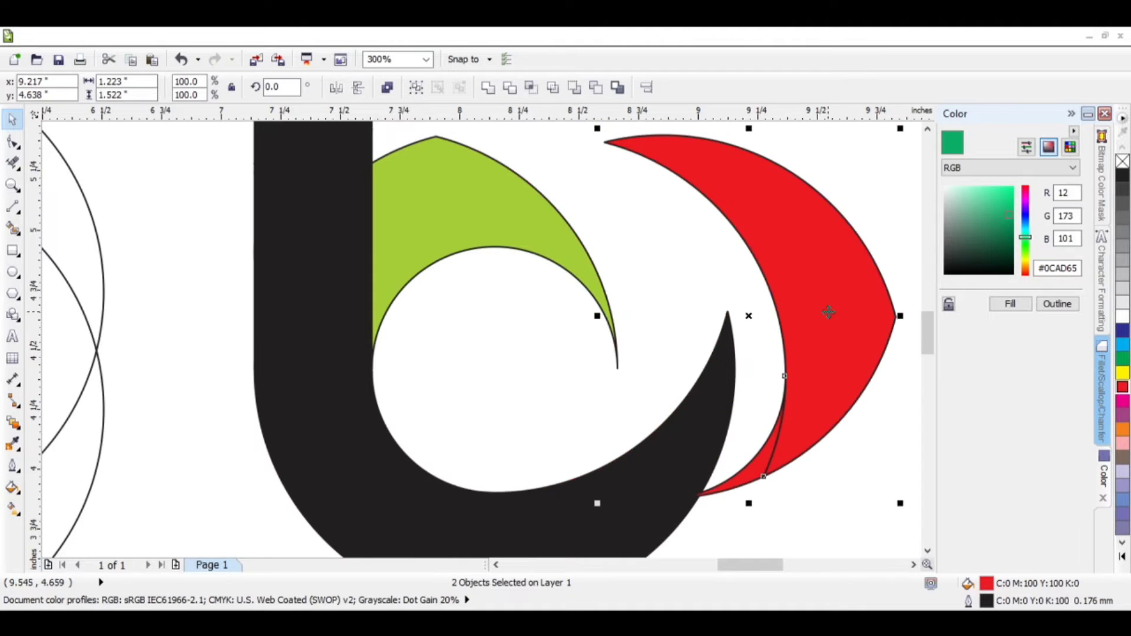
pyautogui.click(182, 58)
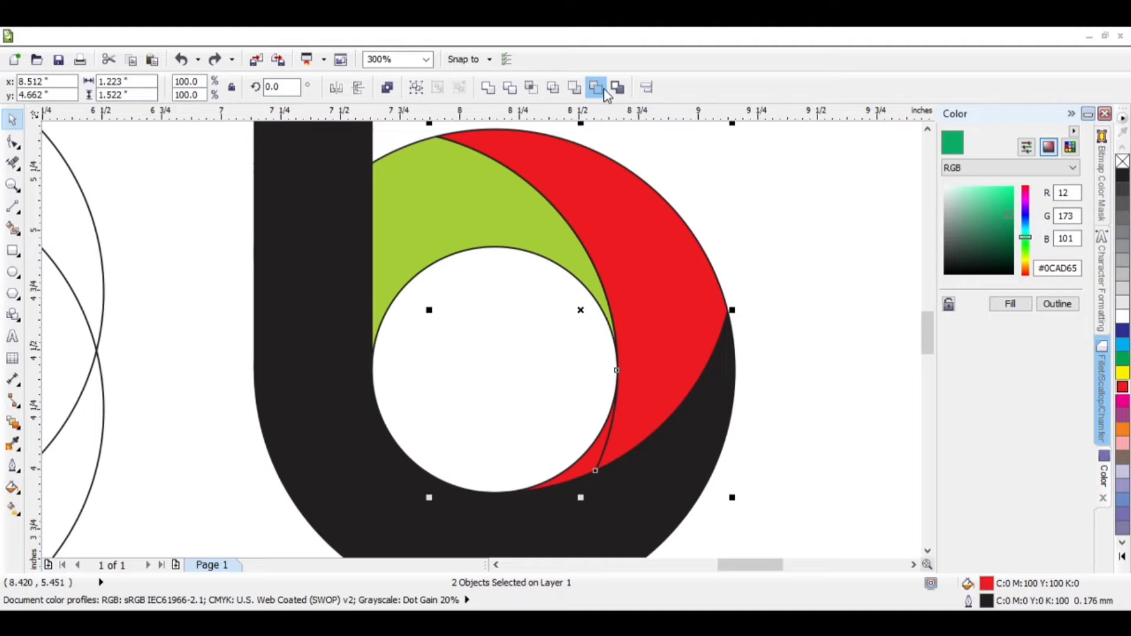
pyautogui.click(852, 254)
# Weld the large red crescent and the small red sliver at its lower end into one shape
pyautogui.click(650, 430)
pyautogui.keyDown('shift'); pyautogui.click(595, 460); pyautogui.keyUp('shift')
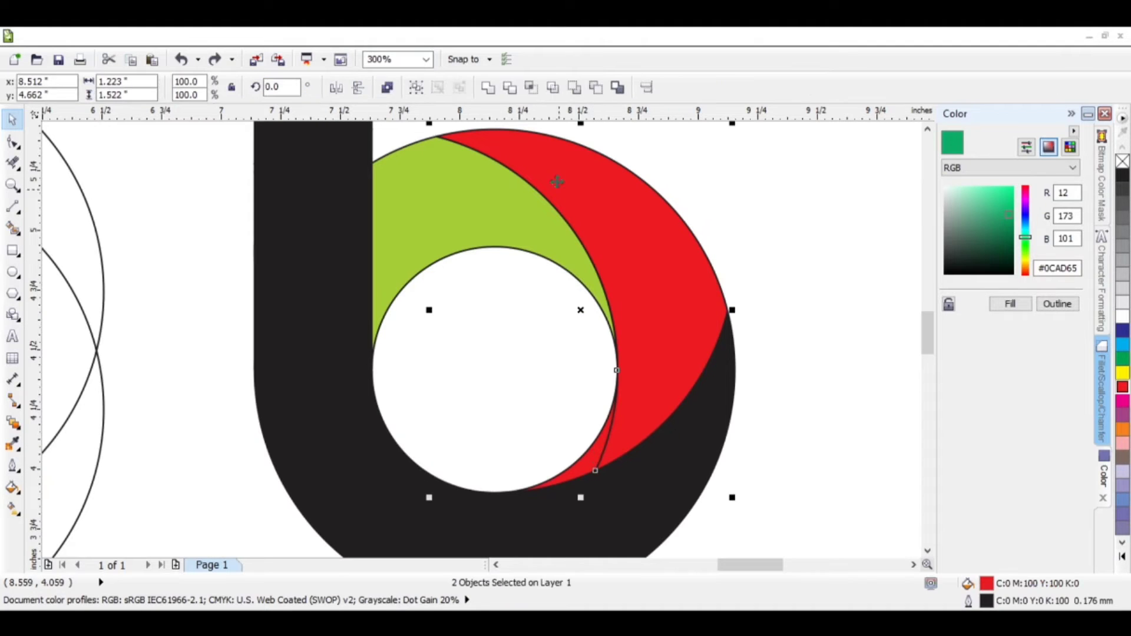
pyautogui.click(489, 88)
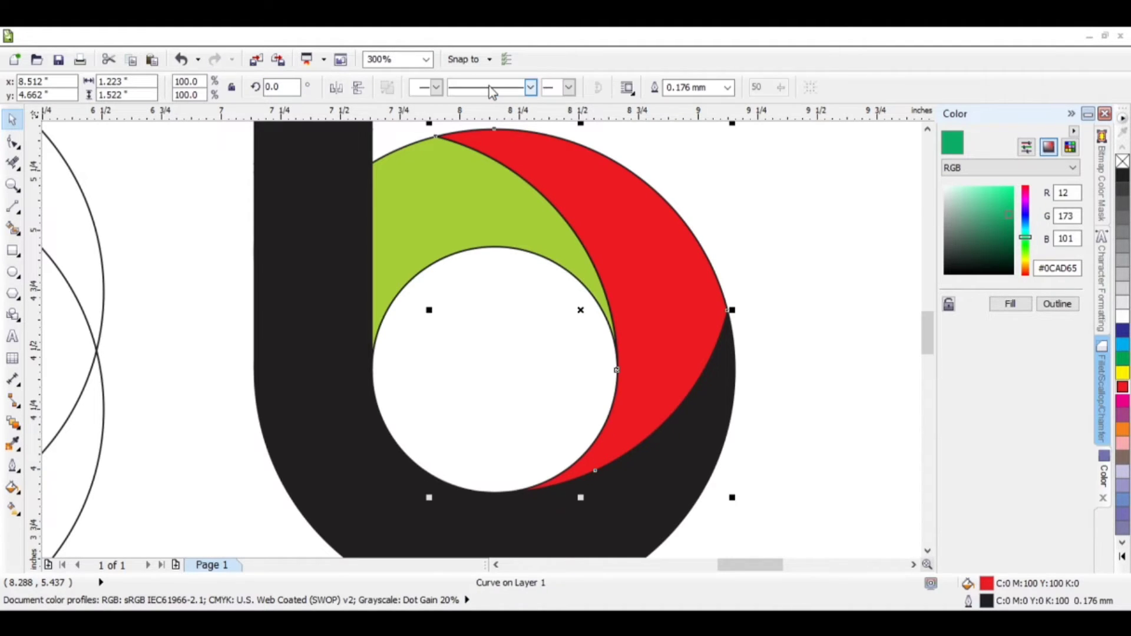
pyautogui.click(784, 262)
pyautogui.scroll(-2, 778, 341)
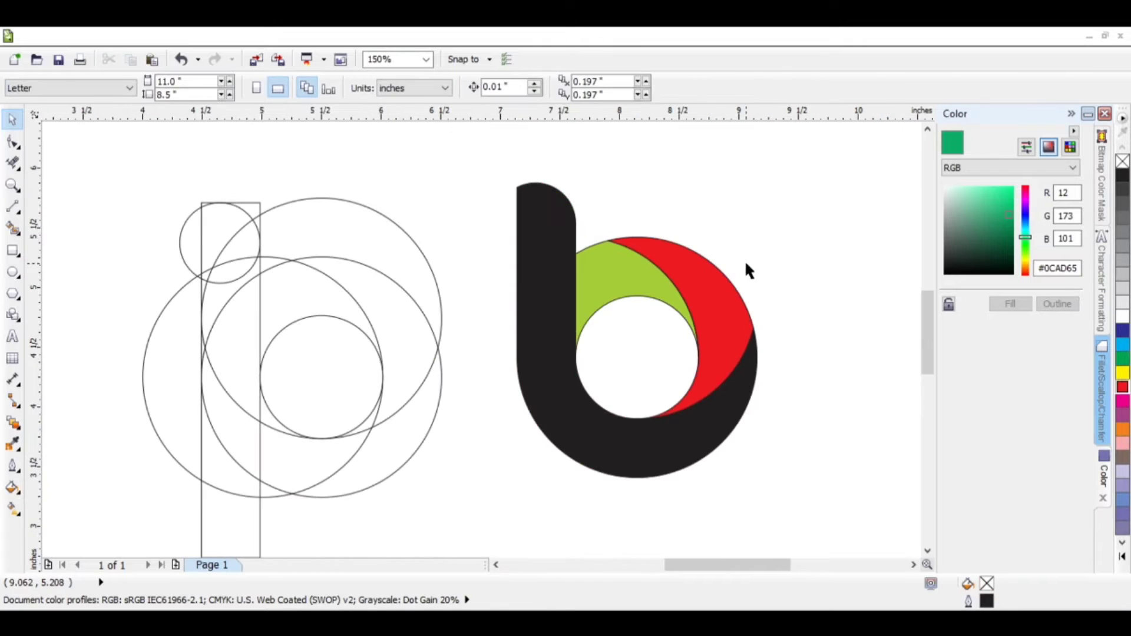
# Weld all the black pieces of the stem and lower ring into one shape, leaving out the red and green ones
pyautogui.moveTo(481, 158); pyautogui.dragTo(819, 492)
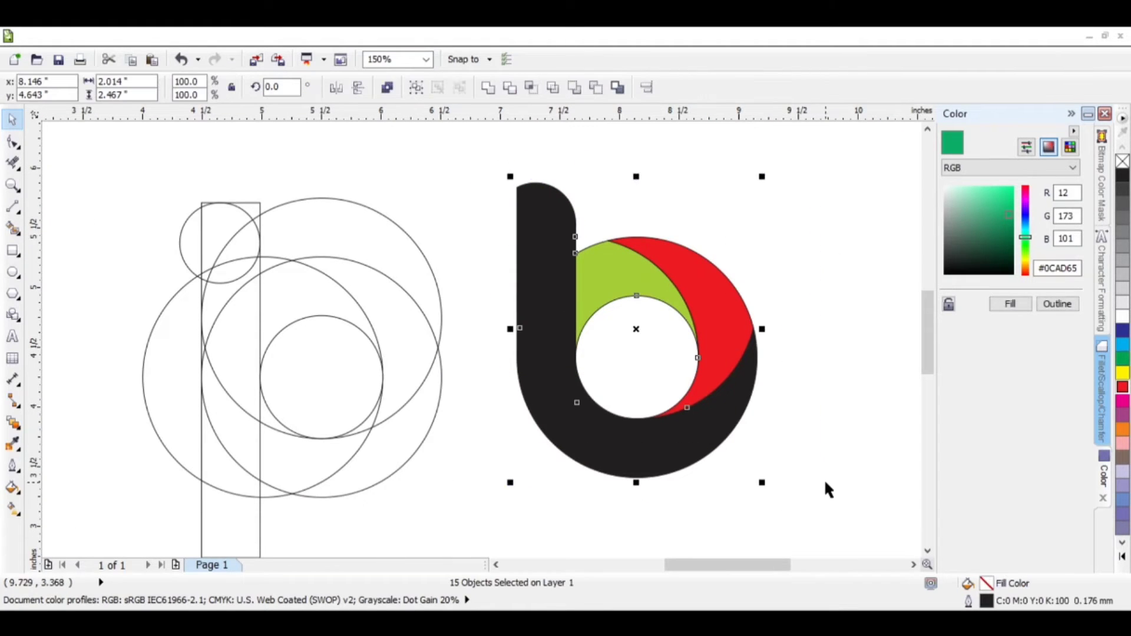
pyautogui.keyDown('shift'); pyautogui.click(701, 290); pyautogui.keyUp('shift')
pyautogui.moveTo(577, 404); pyautogui.dragTo(529, 454)
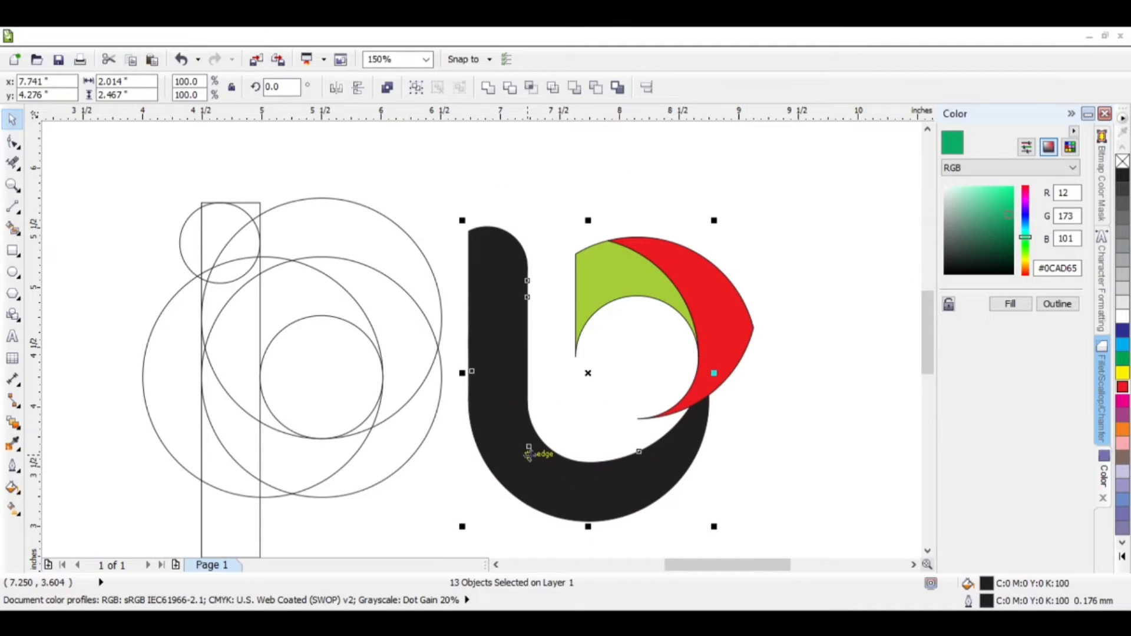
pyautogui.click(181, 59)
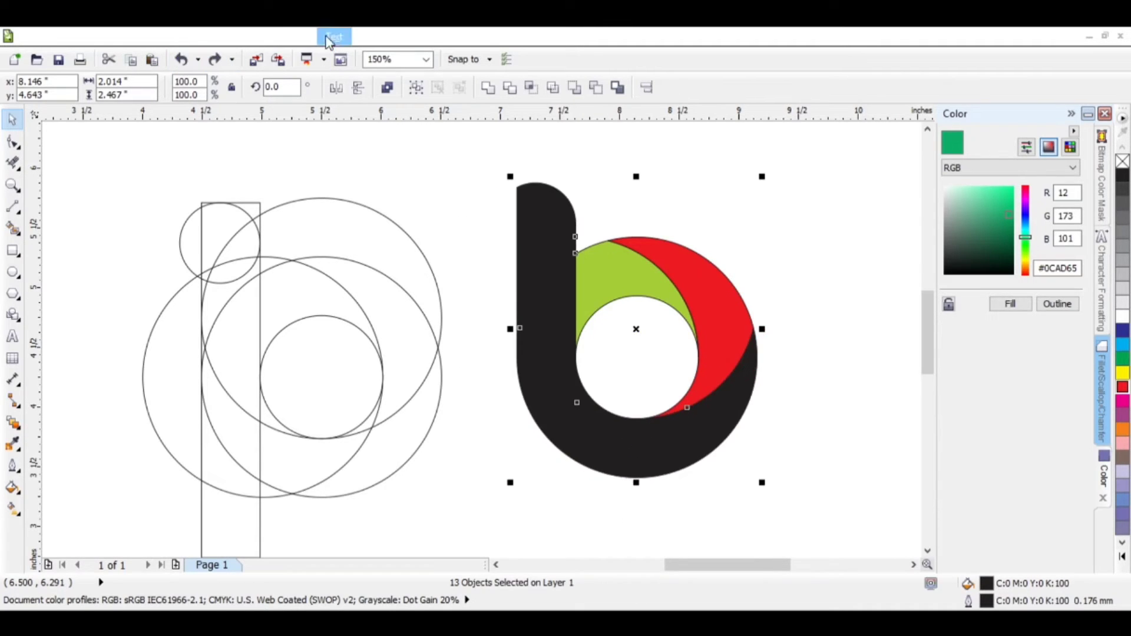
pyautogui.click(488, 88)
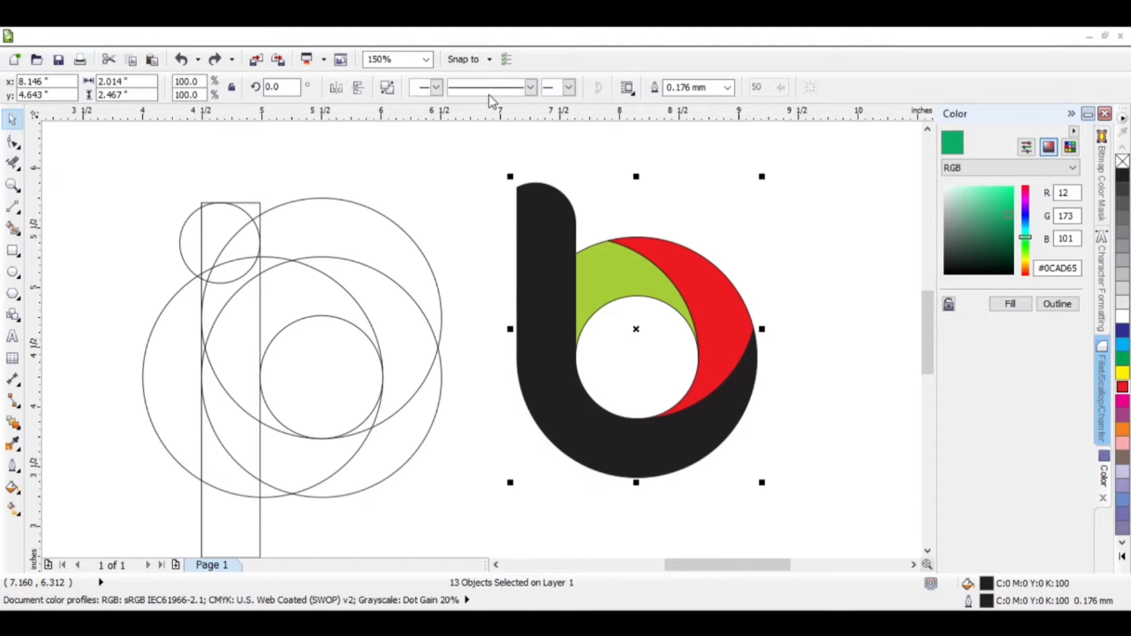
pyautogui.moveTo(556, 326); pyautogui.dragTo(549, 400)
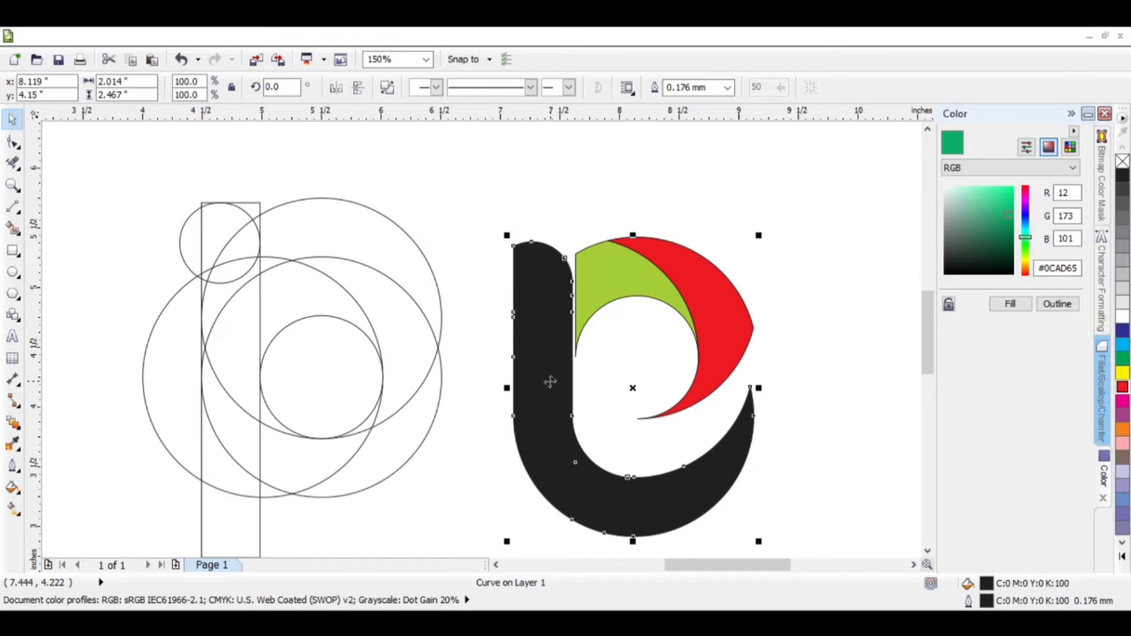
pyautogui.click(181, 60)
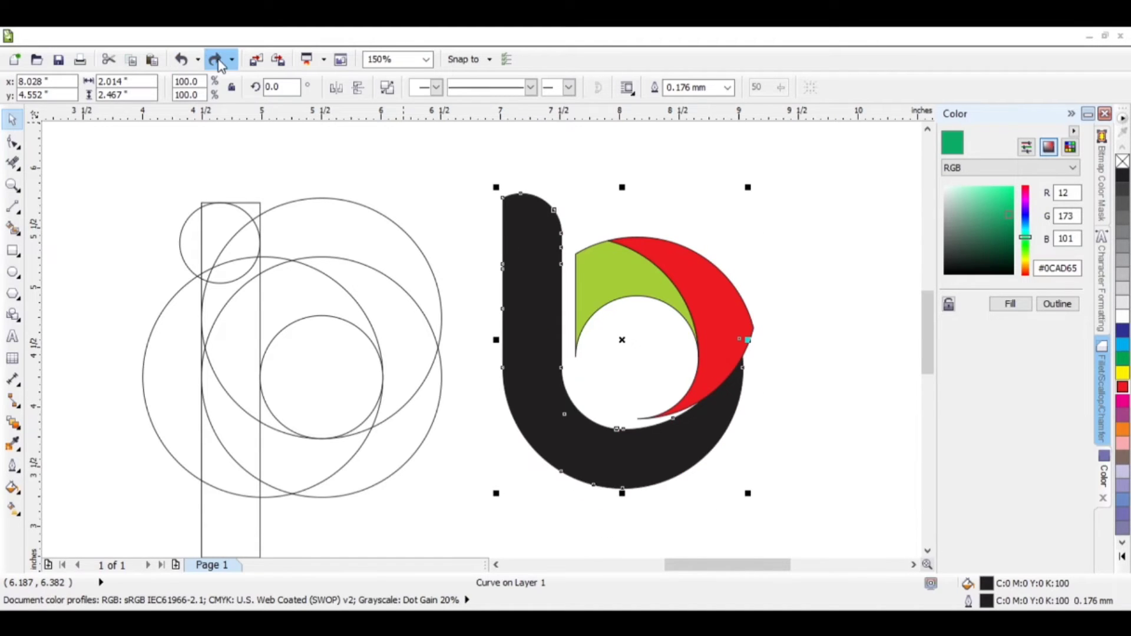
pyautogui.click(181, 59)
# Remove the outlines from the black, red and green shapes of the filled letter b
pyautogui.click(817, 298)
pyautogui.moveTo(472, 175); pyautogui.dragTo(819, 512)
pyautogui.rightClick(1124, 163)
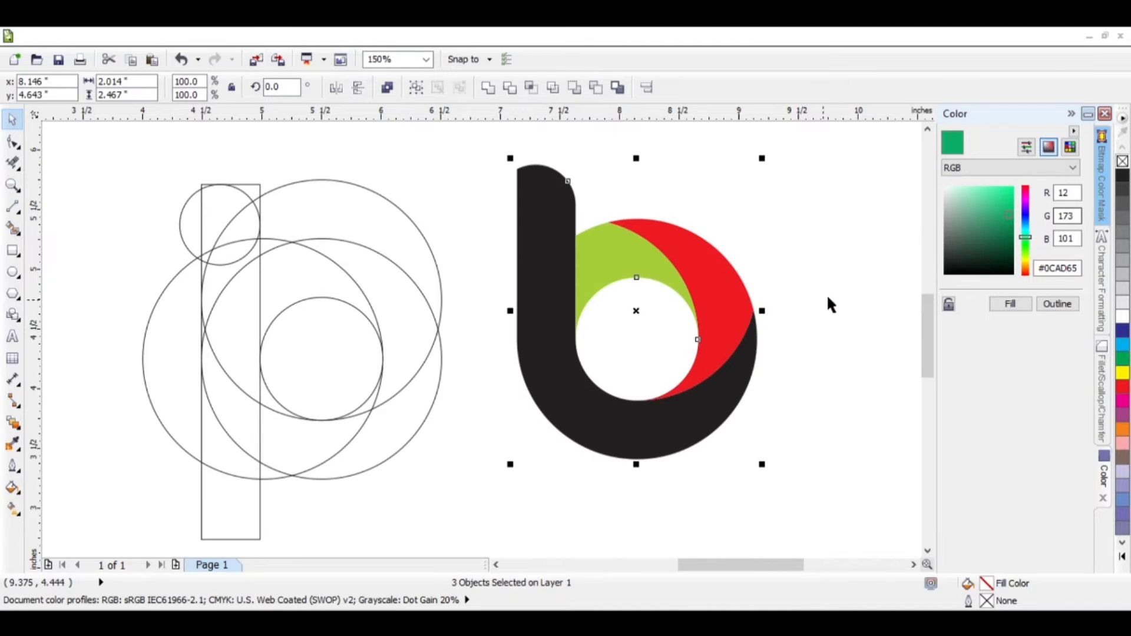
pyautogui.click(824, 300)
# Fill the black stem and lower ring shape with blue #0C67AD
pyautogui.click(725, 415)
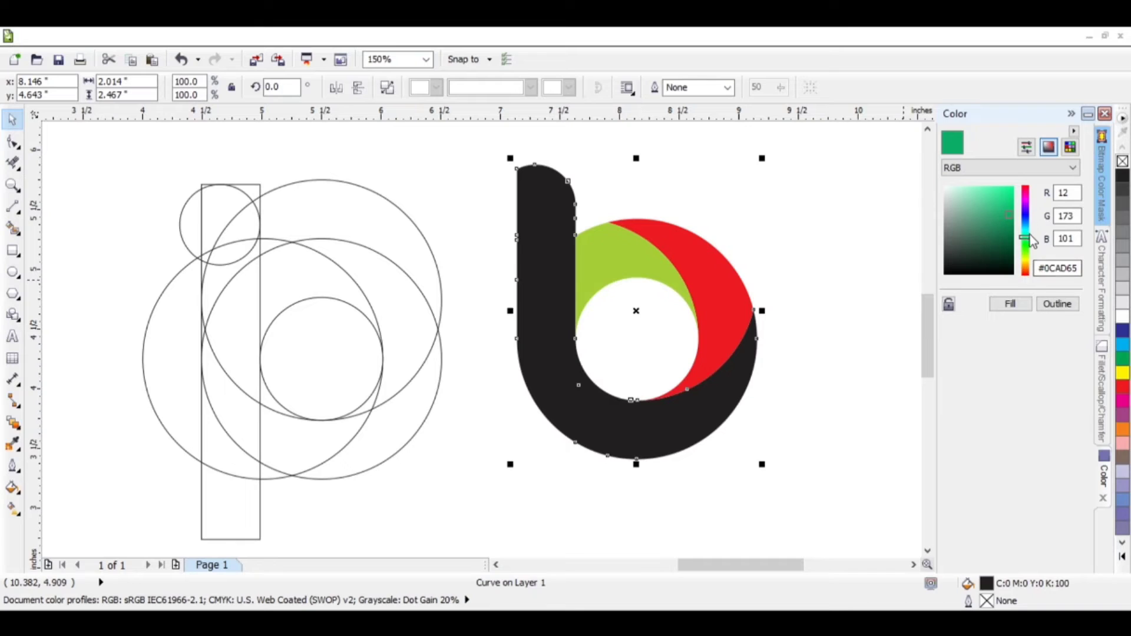
pyautogui.moveTo(1027, 238); pyautogui.dragTo(1029, 228)
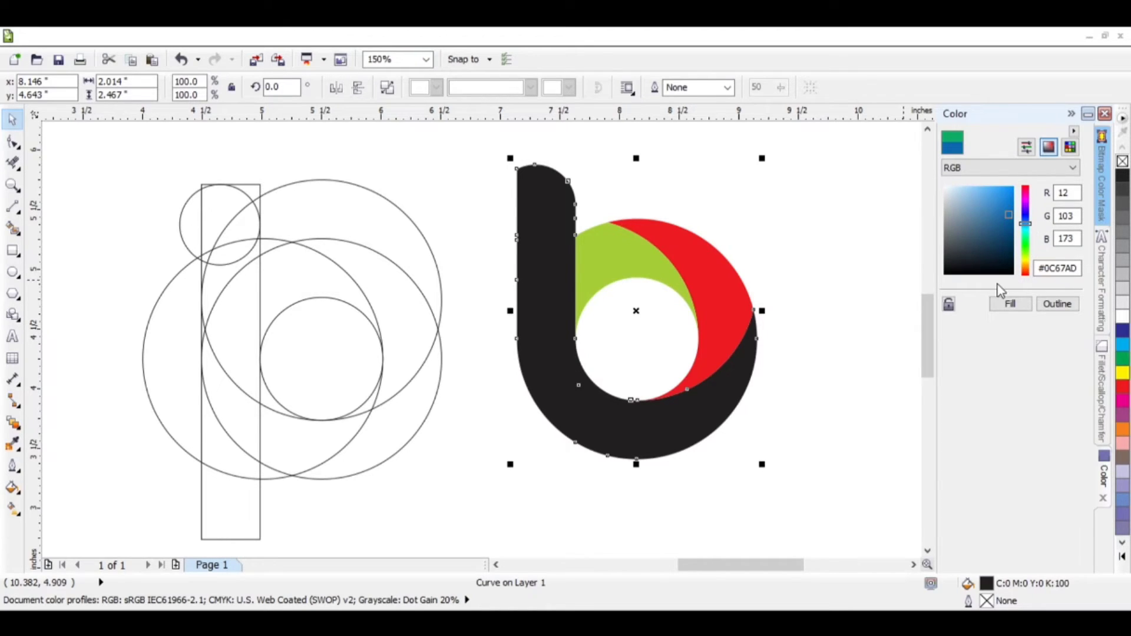
pyautogui.click(1010, 304)
pyautogui.press('Escape')
# Fill the red crescent with the darker blue #185685
pyautogui.click(723, 320)
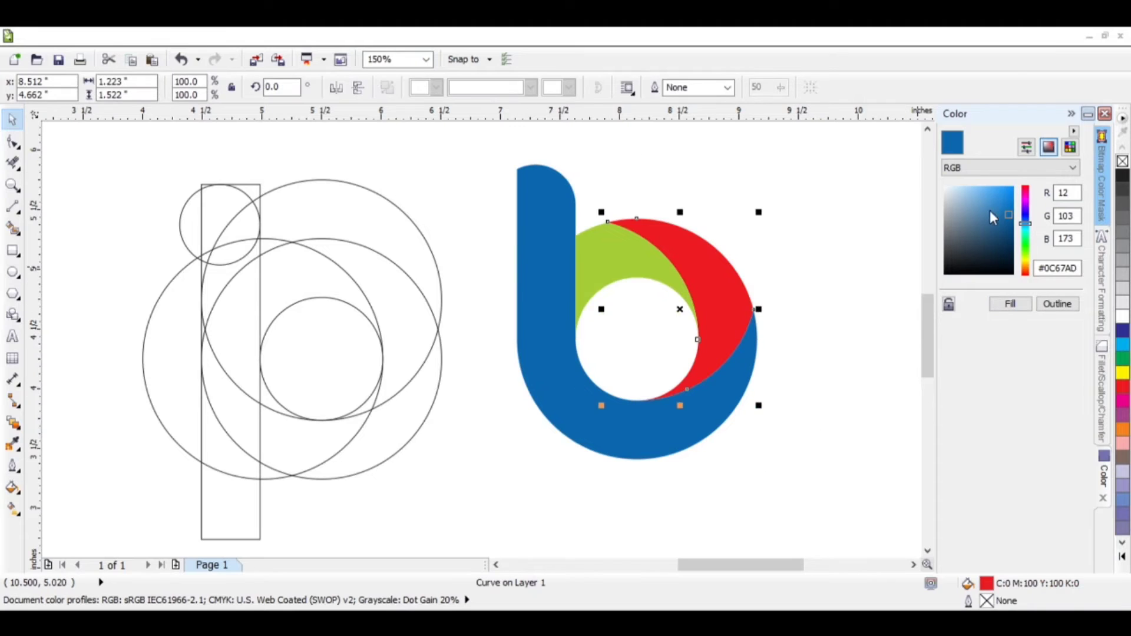
pyautogui.click(997, 214)
pyautogui.moveTo(996, 214); pyautogui.dragTo(1002, 228)
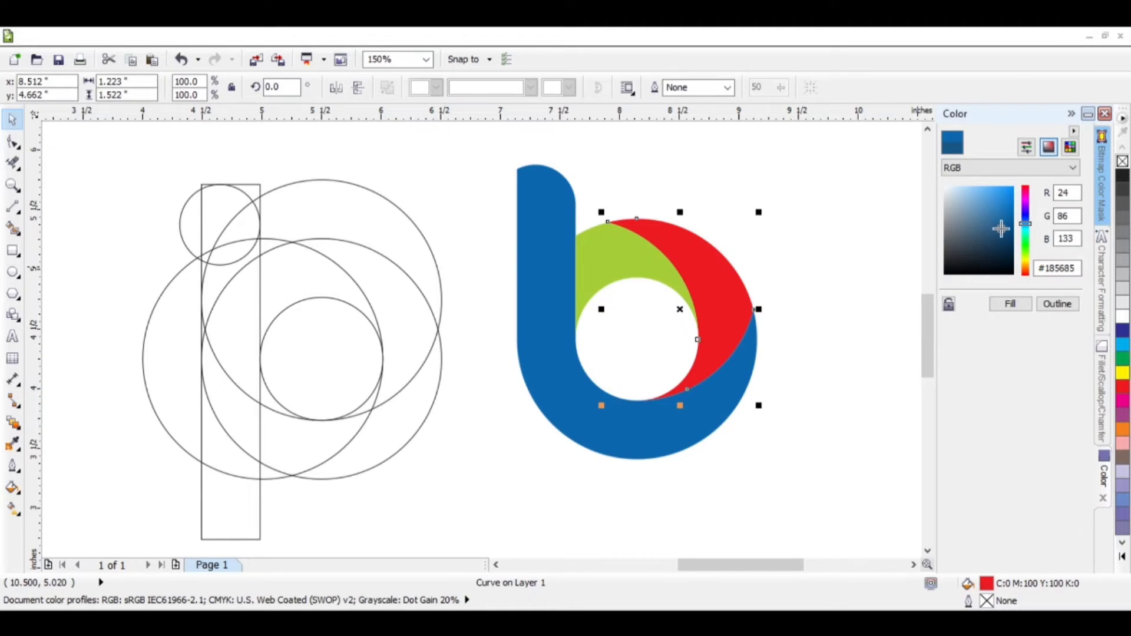
pyautogui.click(1010, 303)
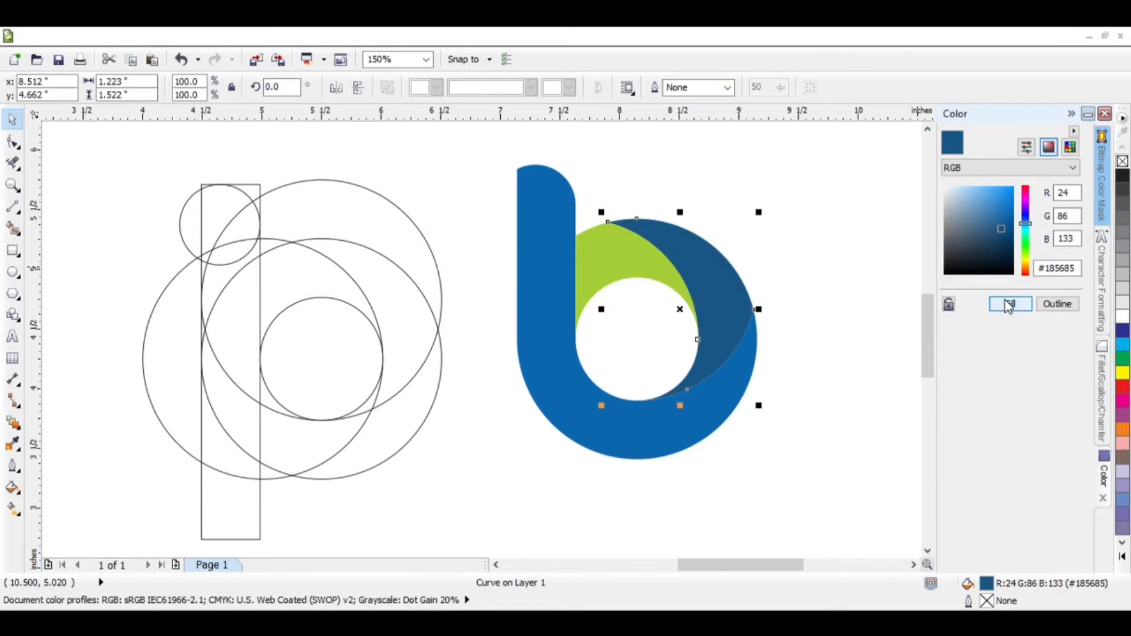
# Fill the green shape inside the letter b with the very dark blue #143752
pyautogui.click(614, 266)
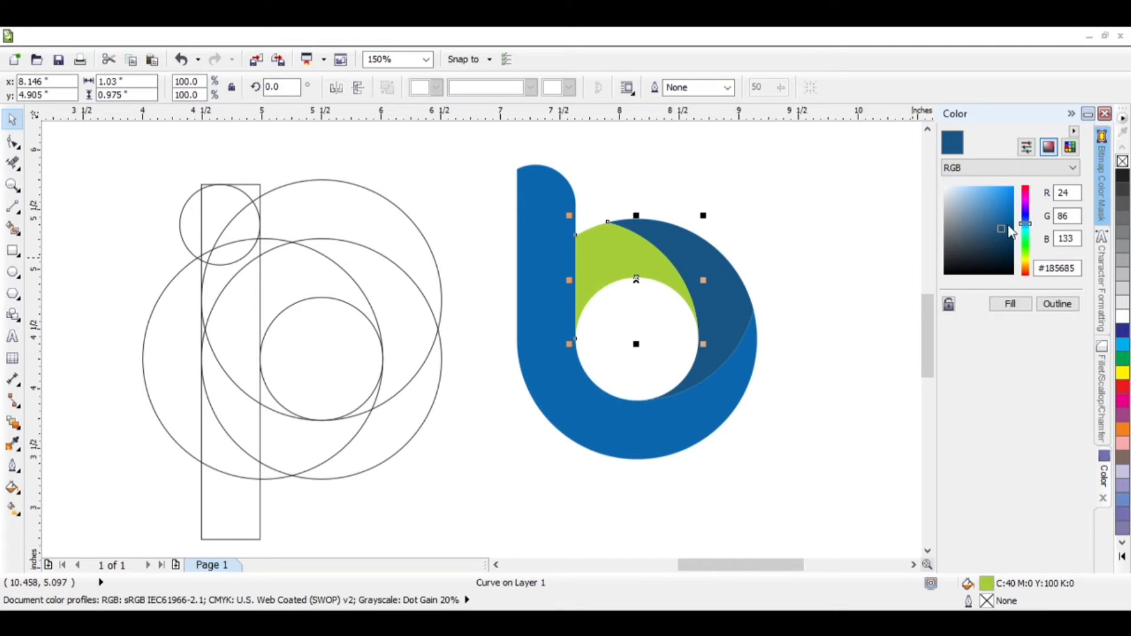
pyautogui.moveTo(1001, 229); pyautogui.dragTo(997, 245)
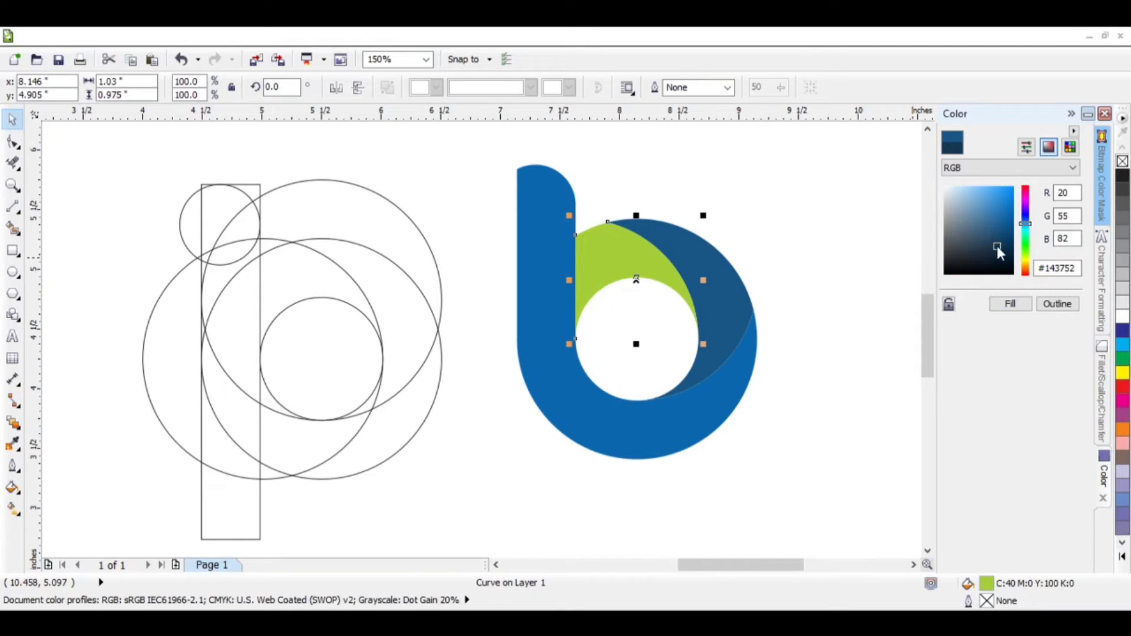
pyautogui.click(1010, 304)
pyautogui.click(819, 338)
pyautogui.scroll(-1, 818, 342)
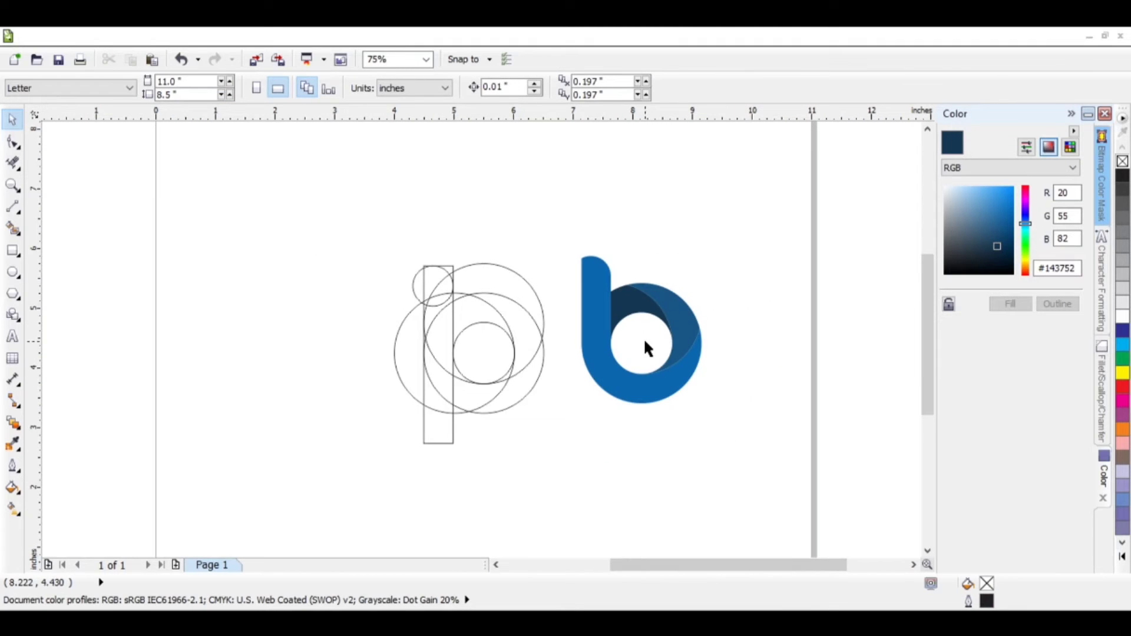
pyautogui.click(914, 564)
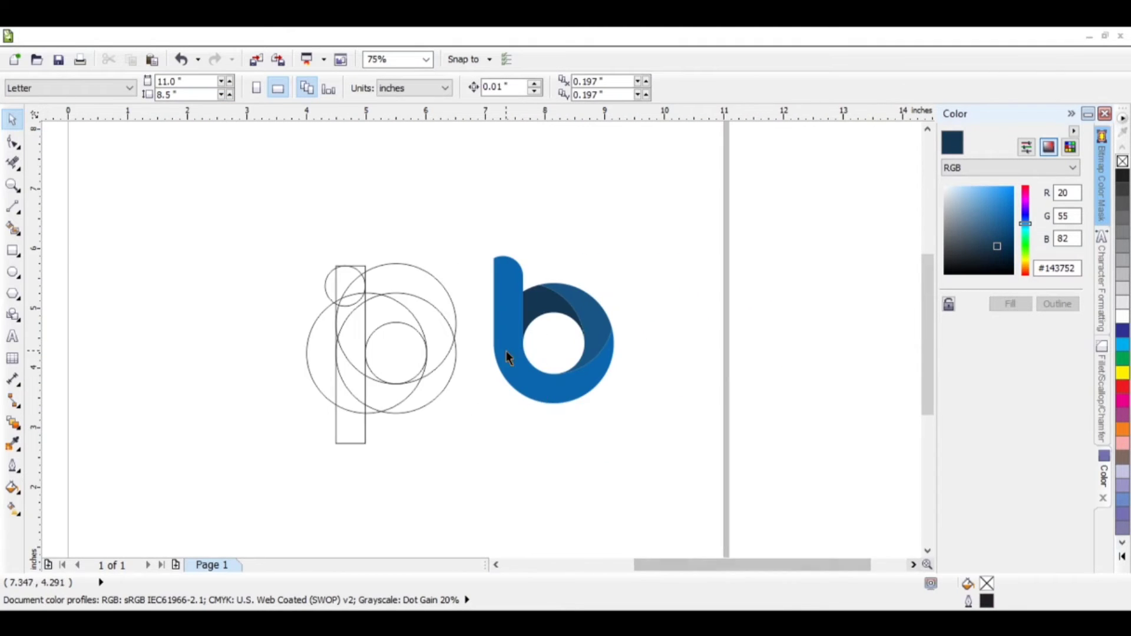
pyautogui.scroll(1, 518, 345)
pyautogui.click(590, 335)
pyautogui.scroll(2, 589, 336)
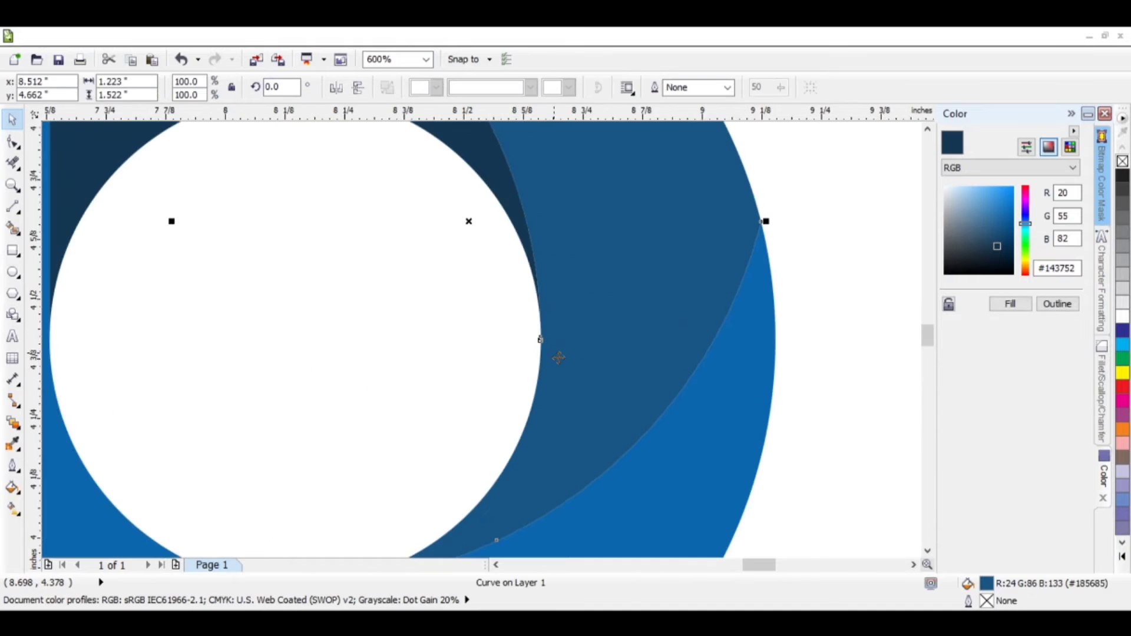
pyautogui.scroll(-2, 558, 358)
pyautogui.click(508, 185)
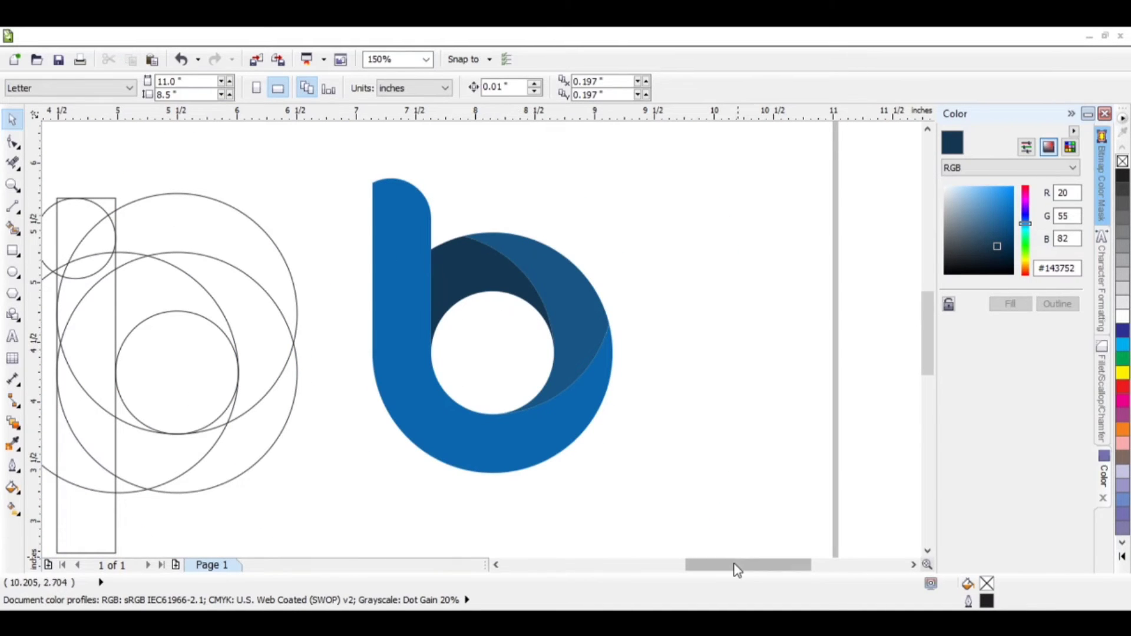
# Group the three blue shapes of the letter b and move the group straight up about 0.18 inch
pyautogui.moveTo(734, 566); pyautogui.dragTo(721, 570)
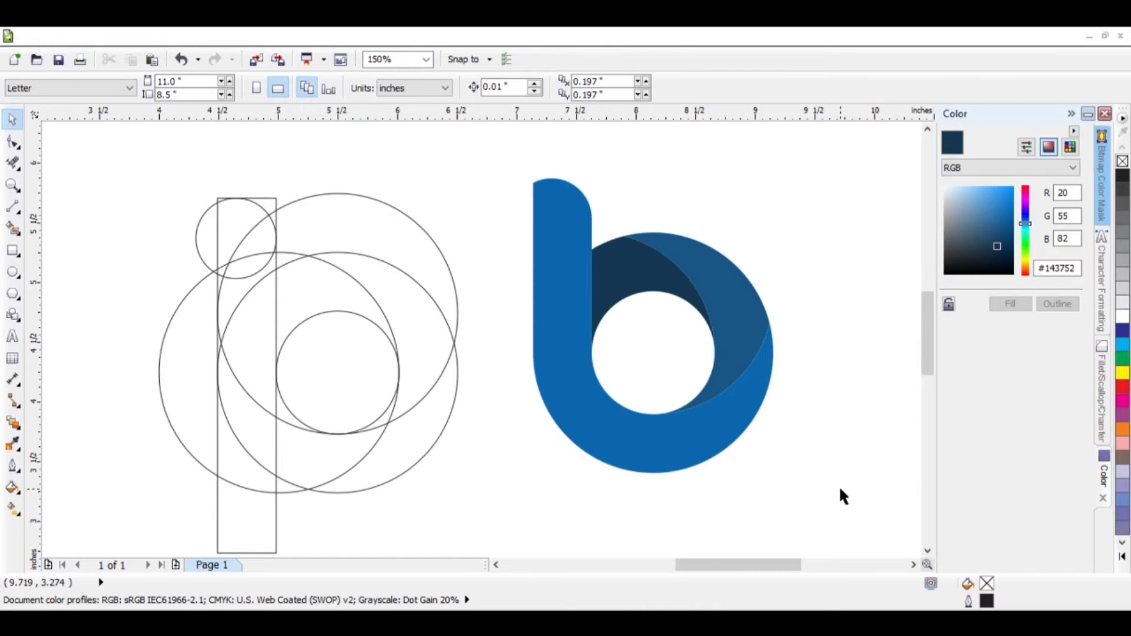
pyautogui.moveTo(841, 495); pyautogui.dragTo(517, 168)
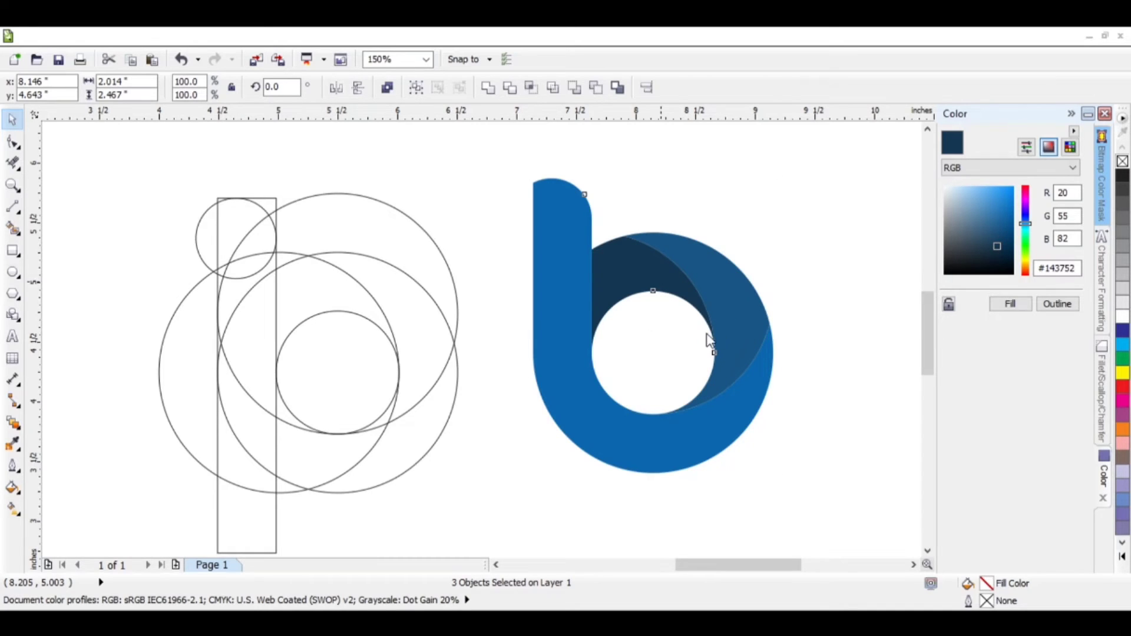
pyautogui.hotkey('ctrl', 'g')
pyautogui.click(858, 345)
pyautogui.moveTo(678, 412)
pyautogui.mouseDown()
pyautogui.moveTo(785, 410)
pyautogui.moveTo(674, 410)
pyautogui.moveTo(678, 391)
pyautogui.mouseUp()
pyautogui.click(830, 415)
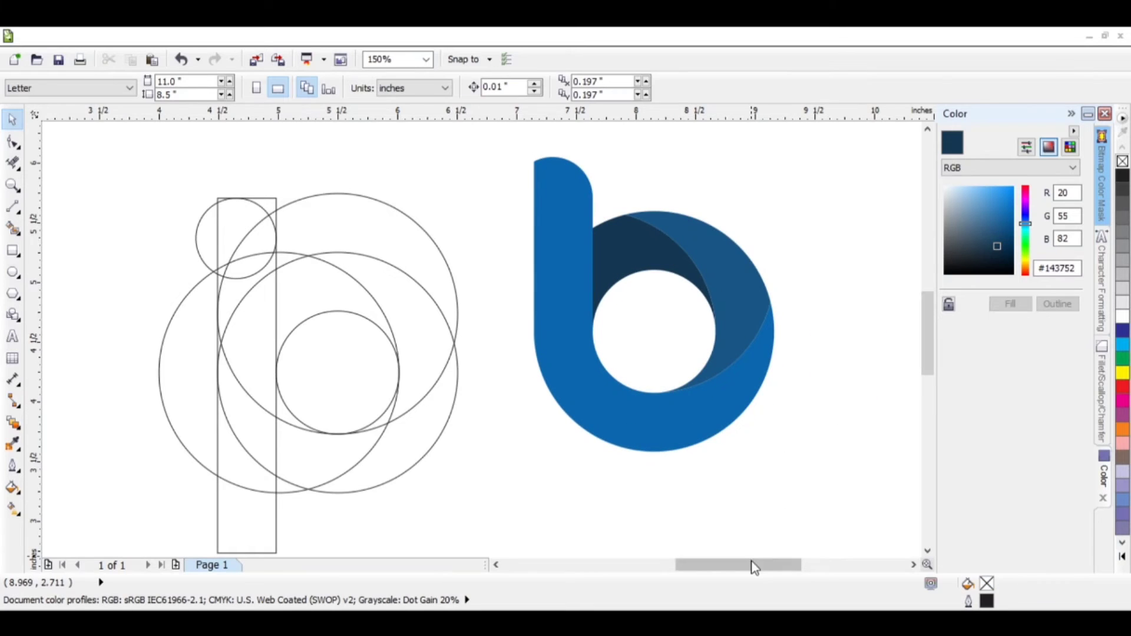
# Draw a flat ellipse about 0.84 by 0.083 inch just beneath the letter b as its shadow
pyautogui.moveTo(752, 565); pyautogui.dragTo(753, 564)
pyautogui.click(13, 272)
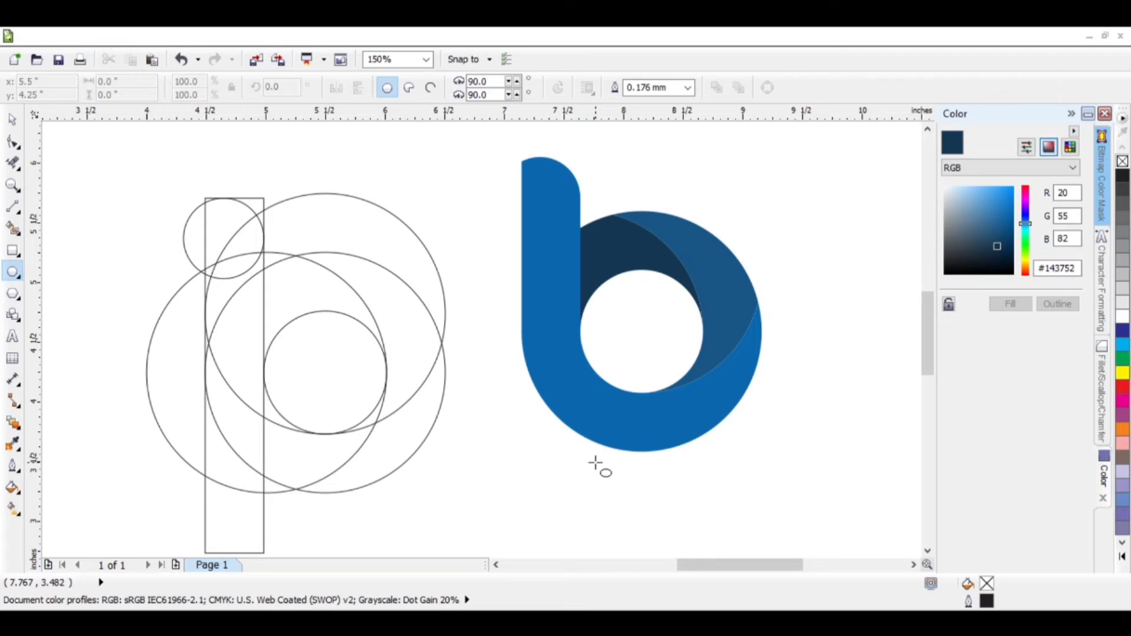
pyautogui.moveTo(587, 464); pyautogui.dragTo(693, 478)
pyautogui.press('space')
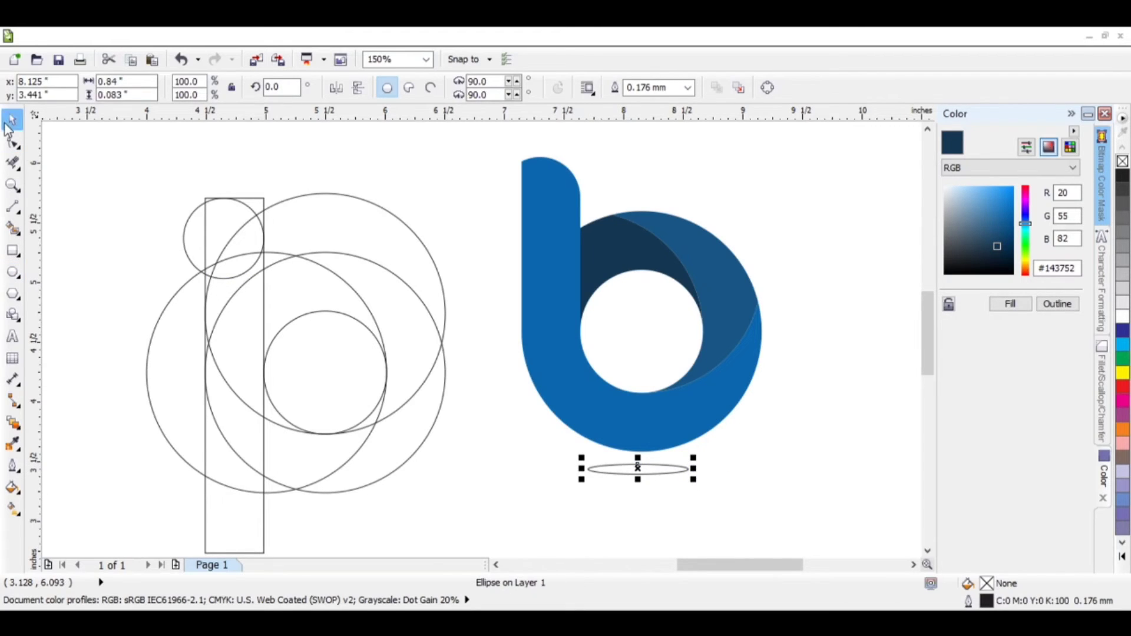
pyautogui.click(811, 344)
# Place a vertical guideline through the centre of the letter b group and centre the flat ellipse on it
pyautogui.click(688, 331)
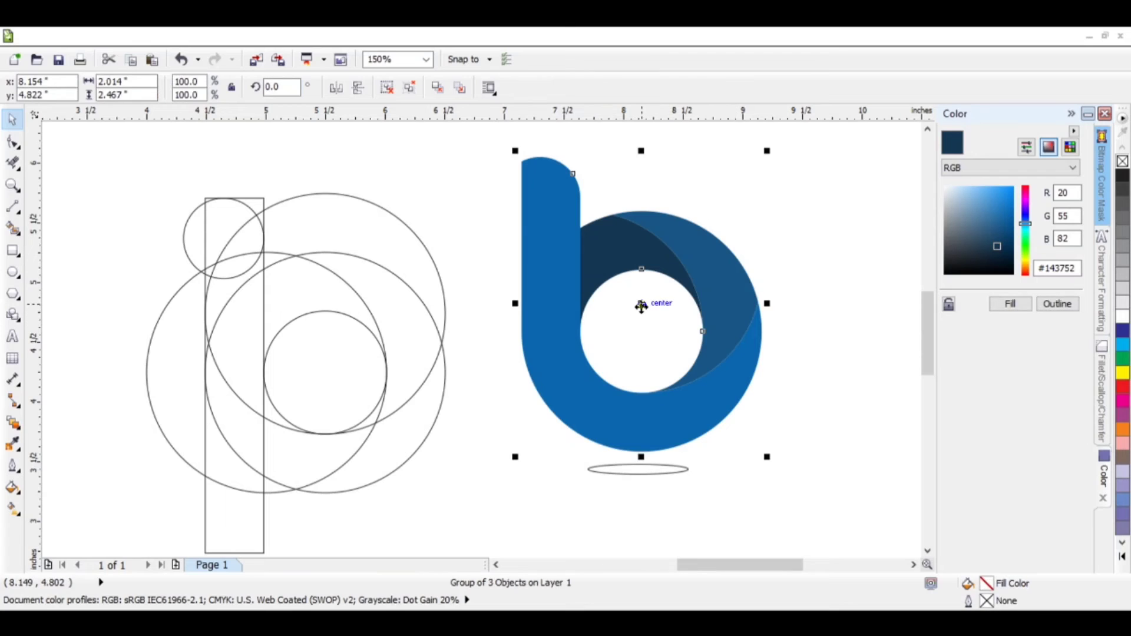
pyautogui.moveTo(33, 256); pyautogui.dragTo(643, 307)
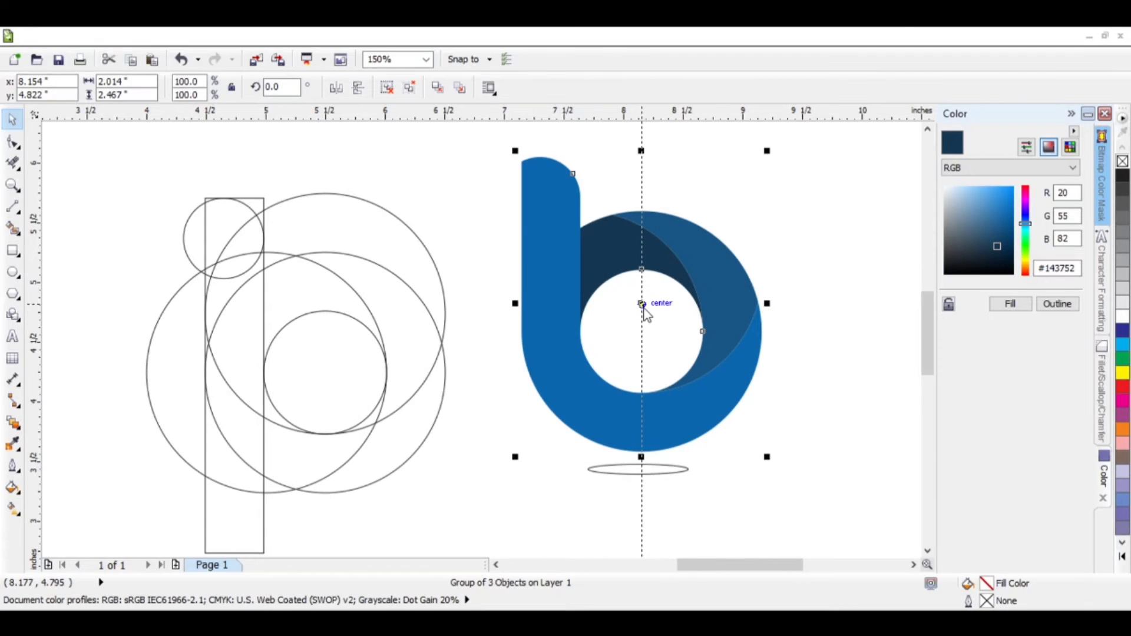
pyautogui.click(661, 473)
pyautogui.scroll(1, 662, 473)
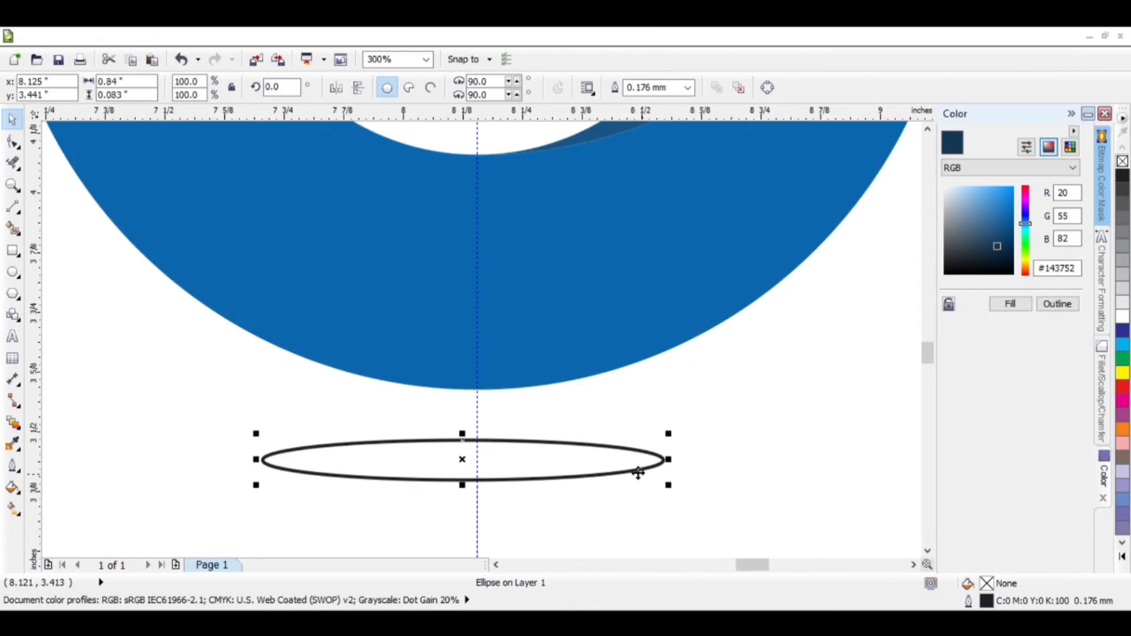
pyautogui.moveTo(462, 460); pyautogui.dragTo(478, 462)
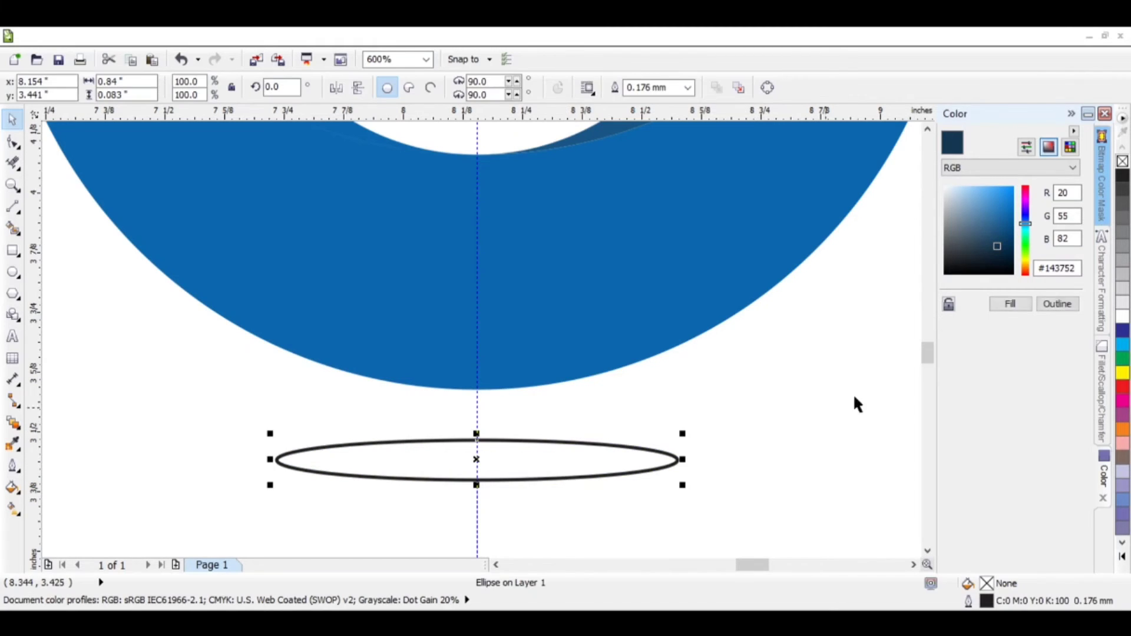
# Fill the flat ellipse with 40% black grey and remove its outline
pyautogui.click(1124, 263)
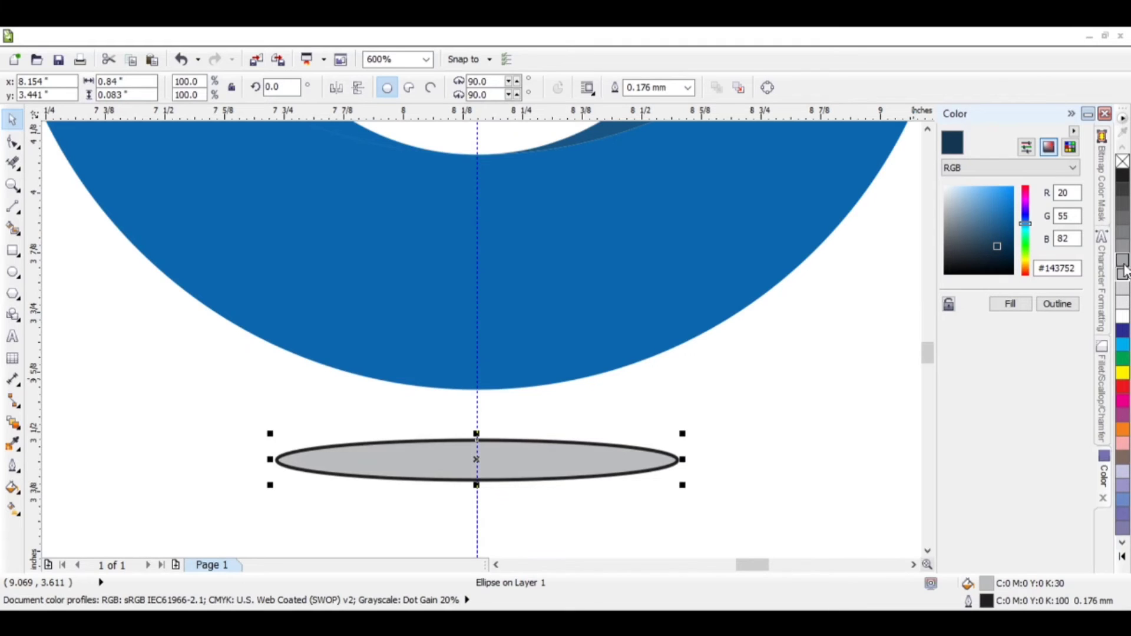
pyautogui.rightClick(1123, 160)
pyautogui.scroll(-2, 749, 396)
pyautogui.click(814, 429)
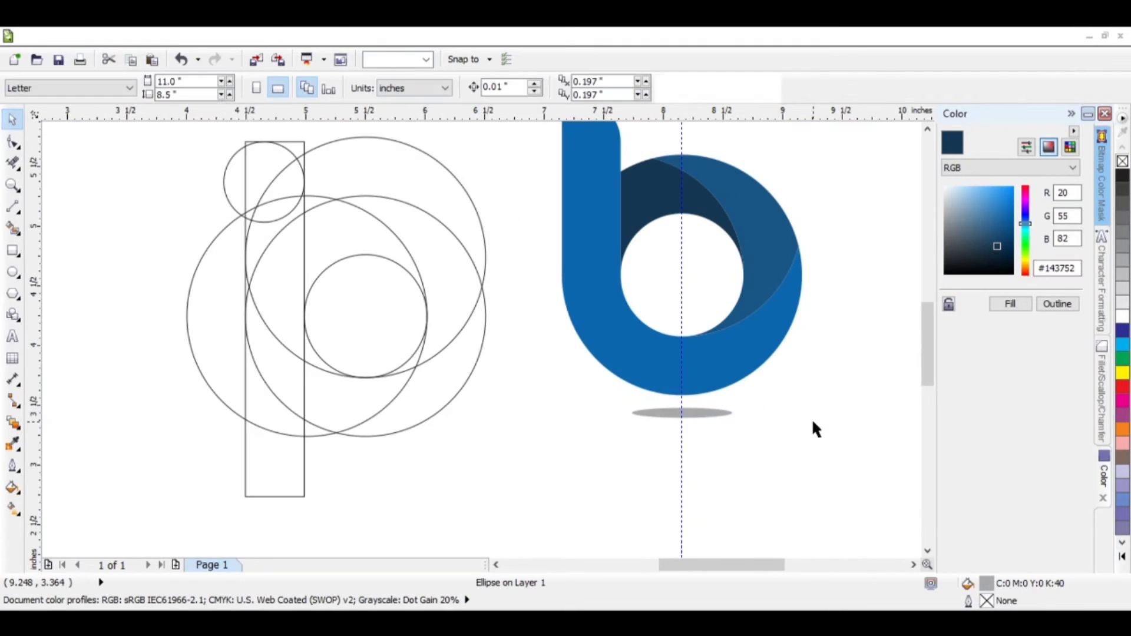
# Delete the group of construction circles and rectangle beside the finished letter b
pyautogui.click(270, 305)
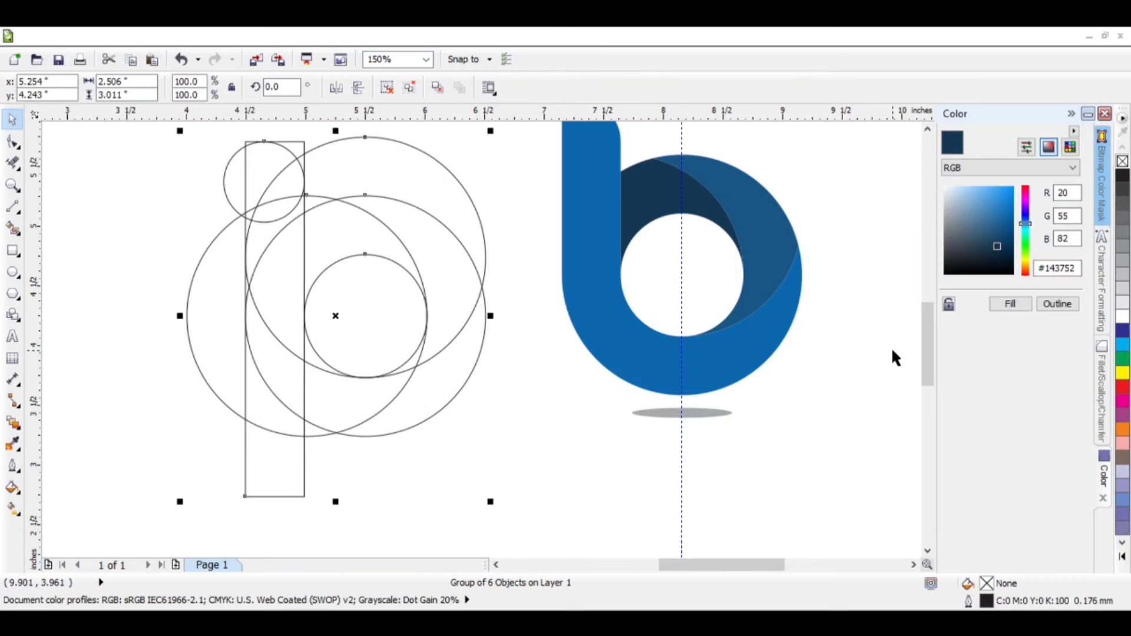
pyautogui.moveTo(922, 363); pyautogui.dragTo(925, 356)
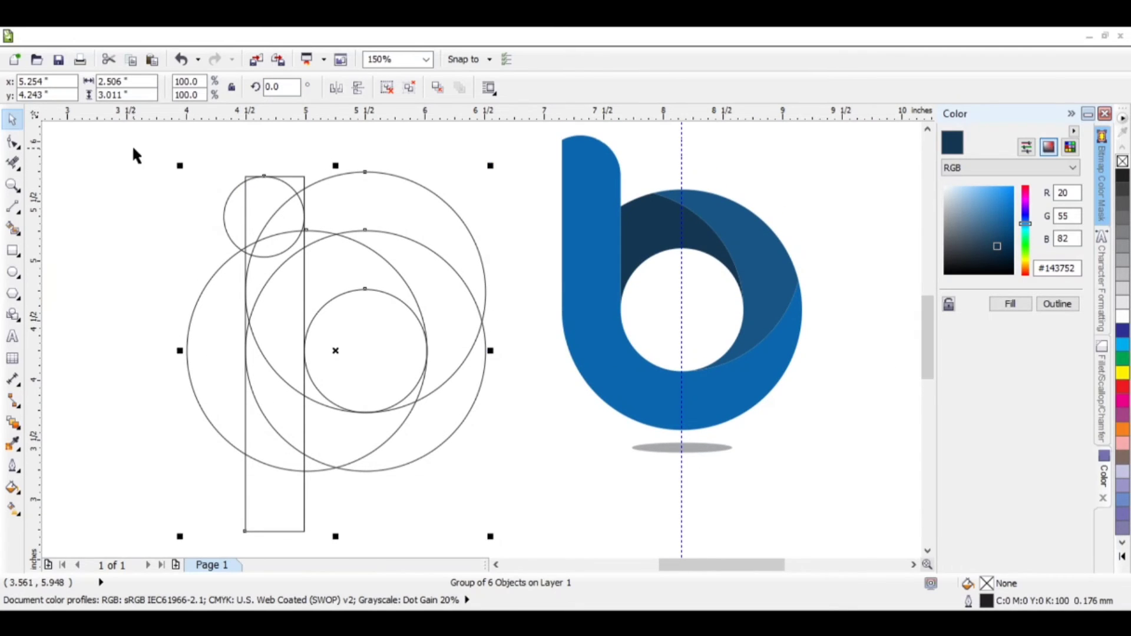
pyautogui.moveTo(104, 153)
pyautogui.mouseDown()
pyautogui.moveTo(227, 259)
pyautogui.moveTo(508, 543)
pyautogui.mouseUp()
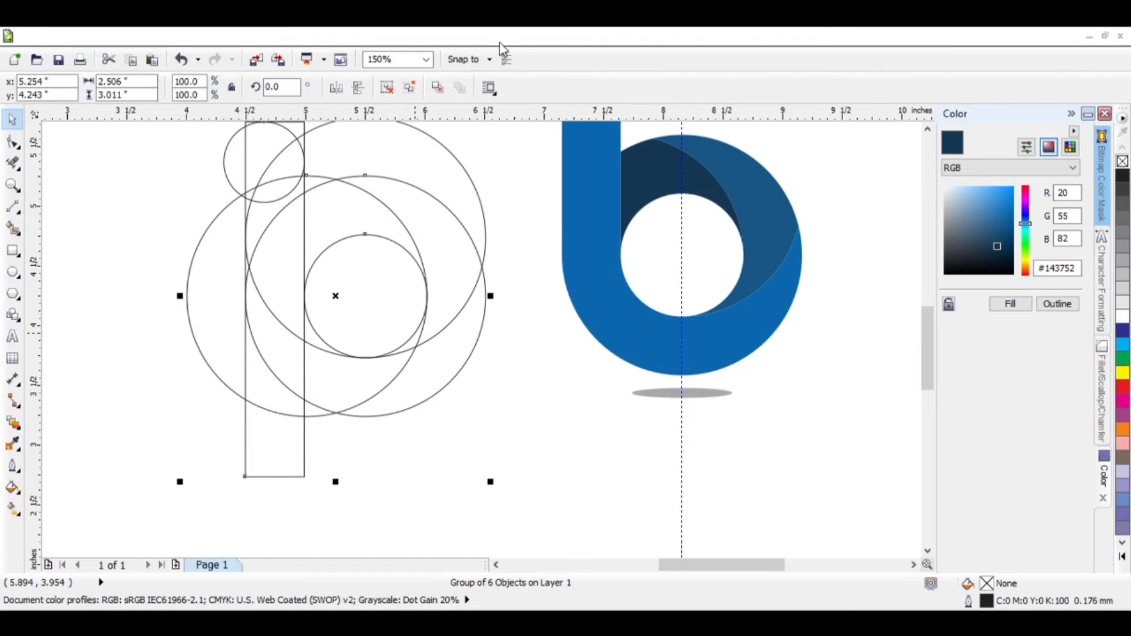
pyautogui.press('Delete')
pyautogui.scroll(-1, 575, 412)
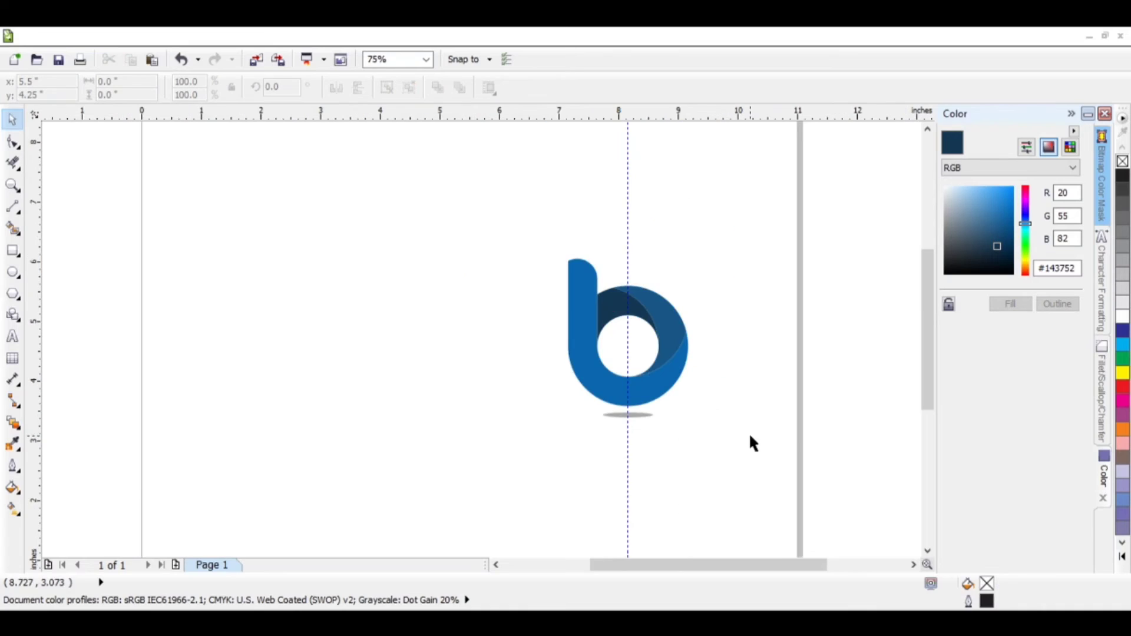
# Group the letter b with its grey shadow ellipse
pyautogui.moveTo(708, 439); pyautogui.dragTo(529, 239)
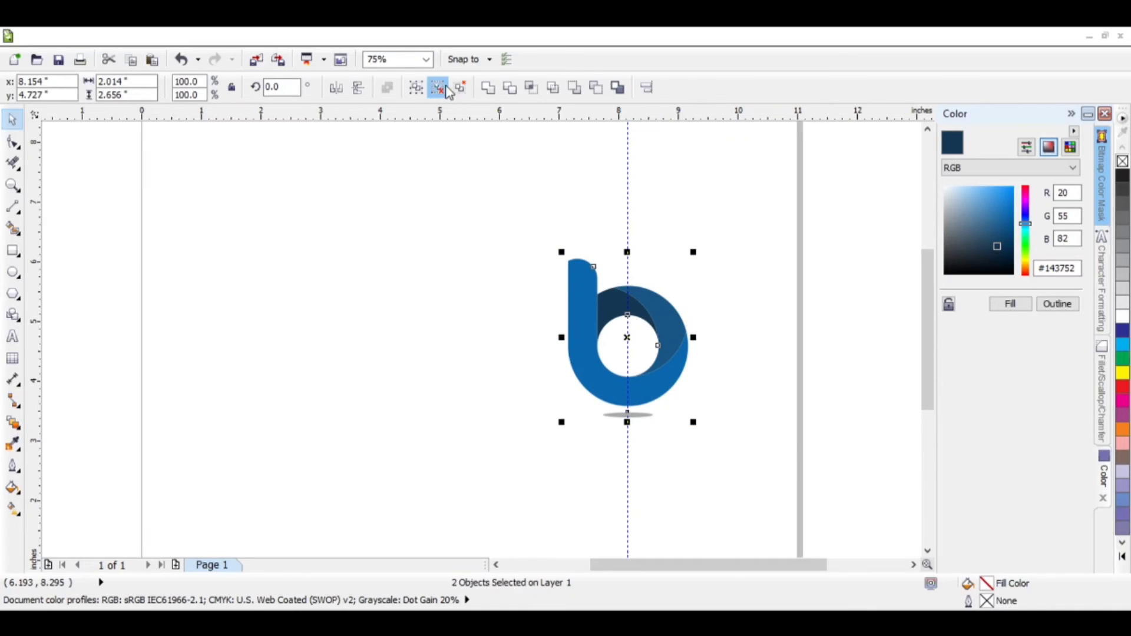
pyautogui.hotkey('ctrl', 'g')
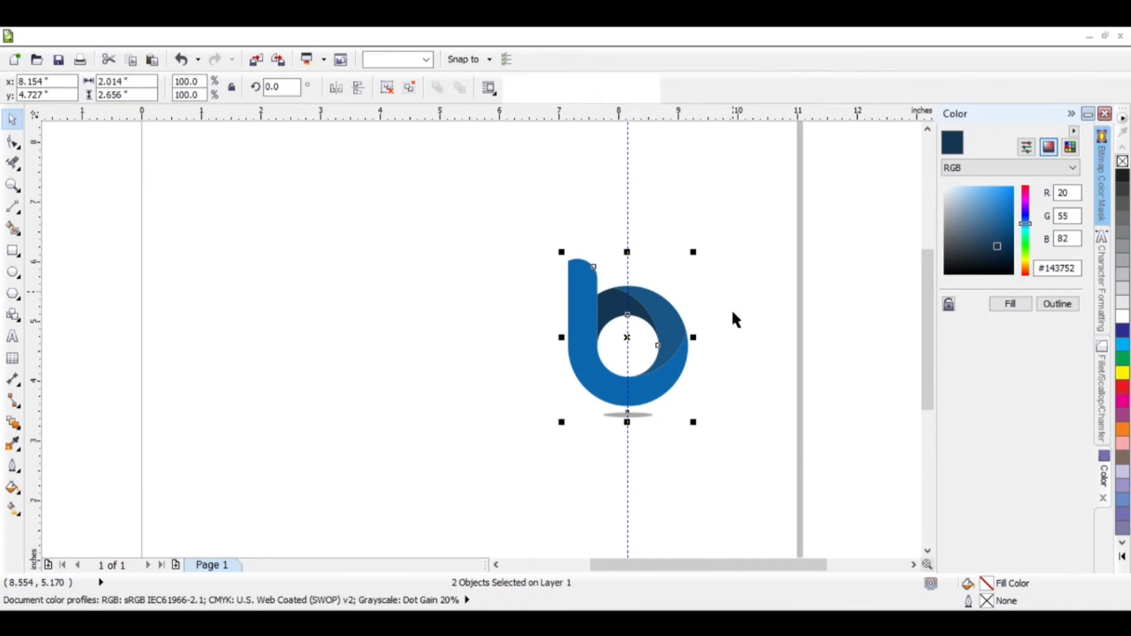
pyautogui.click(730, 321)
# Centre the grouped logo on the page and delete the vertical guideline
pyautogui.click(664, 365)
pyautogui.press('p')
pyautogui.click(641, 440)
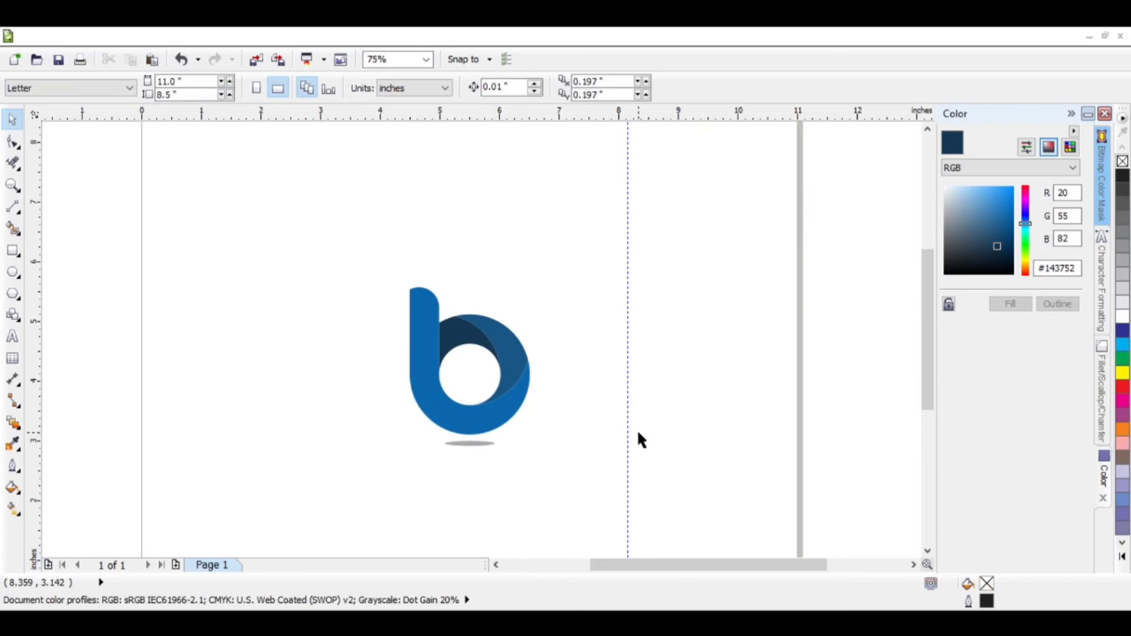
pyautogui.click(628, 434)
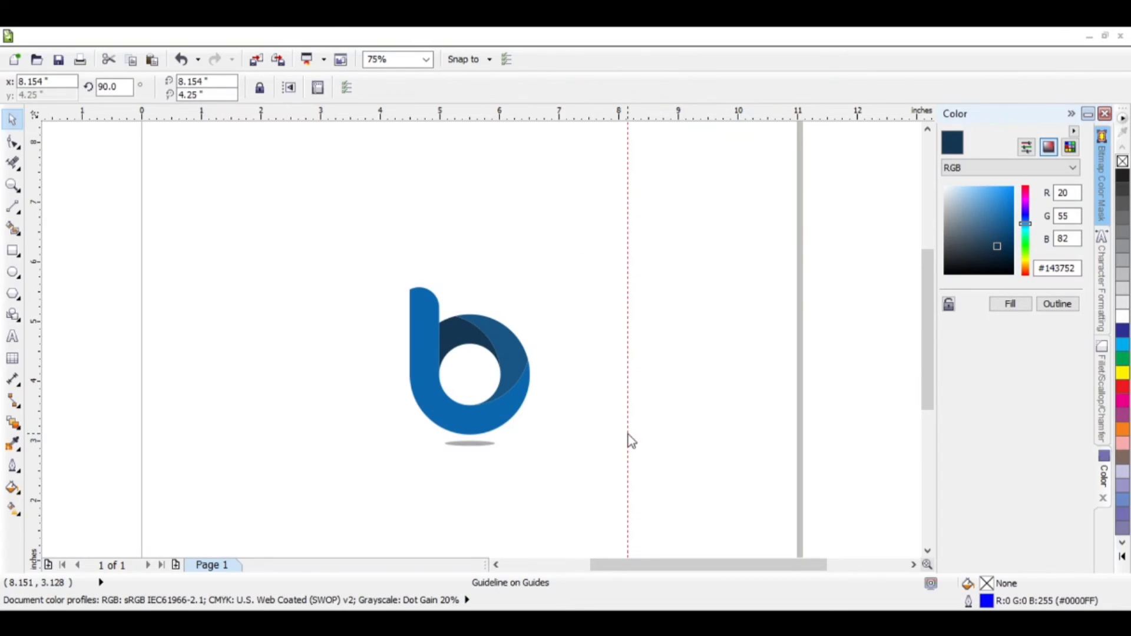
pyautogui.press('Delete')
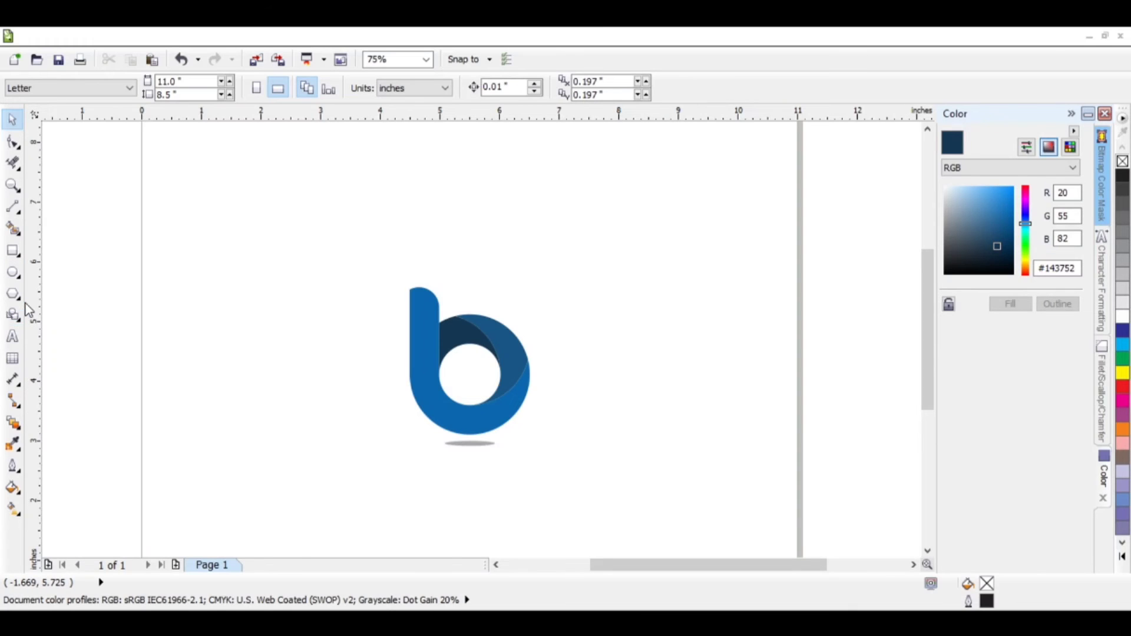
# Add the caption "Logo Huruf b" in 24 pt Arial and place it roughly centred below the logo's shadow
pyautogui.click(24, 334)
pyautogui.click(470, 471)
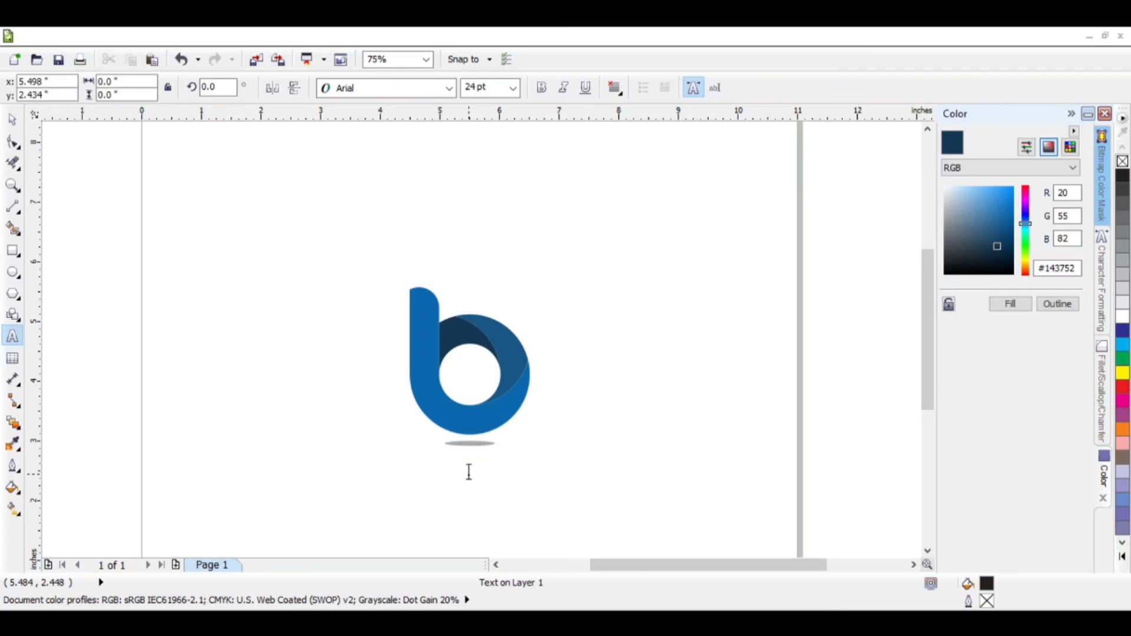
pyautogui.write('Logo')
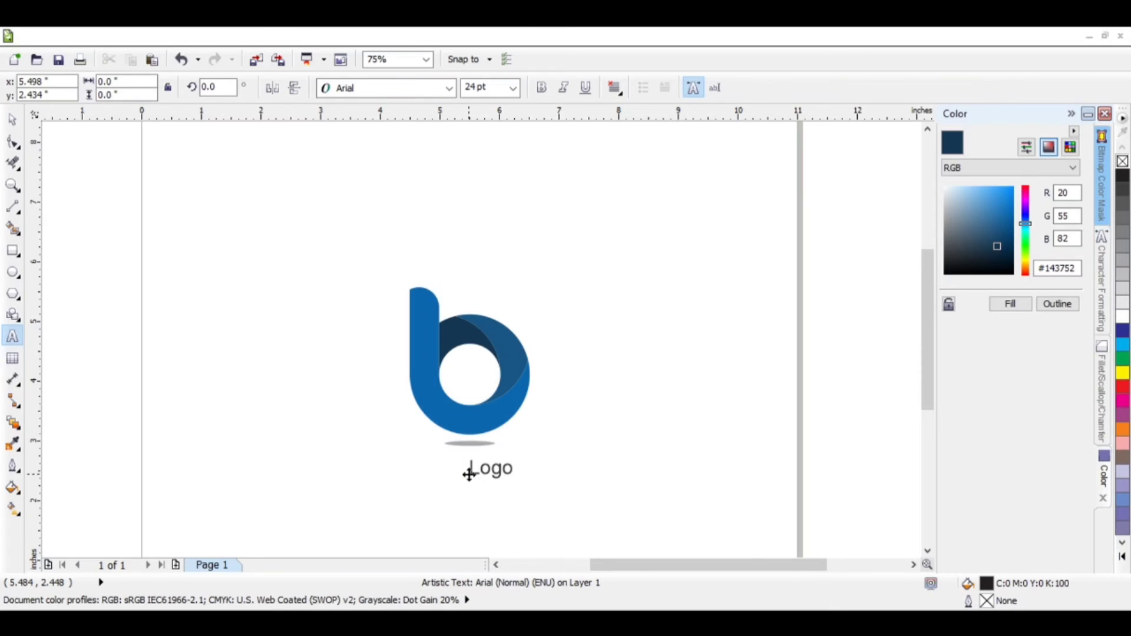
pyautogui.write(' Huruf b')
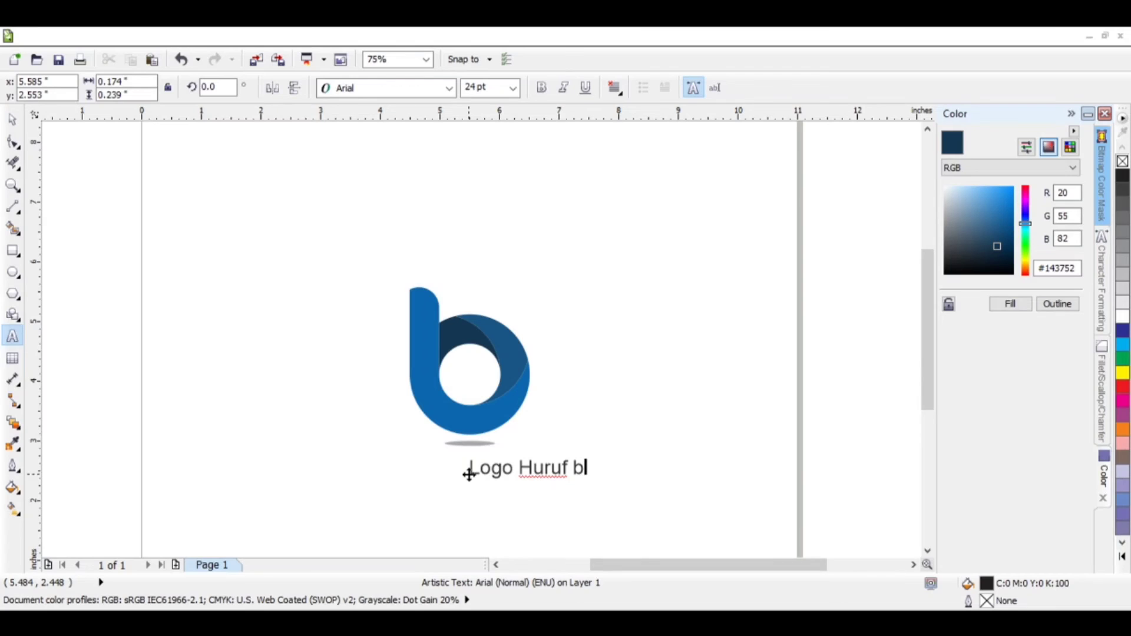
pyautogui.hotkey('ctrl', 'space')
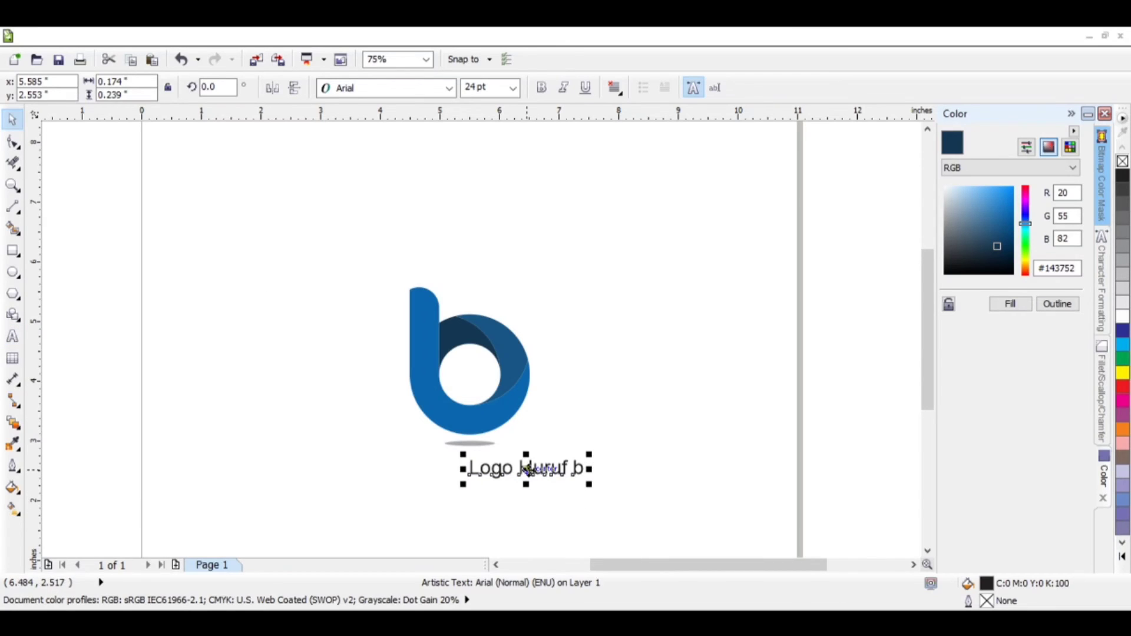
pyautogui.moveTo(526, 468); pyautogui.dragTo(465, 489)
# Place a vertical guideline through the logo's centre and centre the caption on it, closer beneath the shadow
pyautogui.click(425, 365)
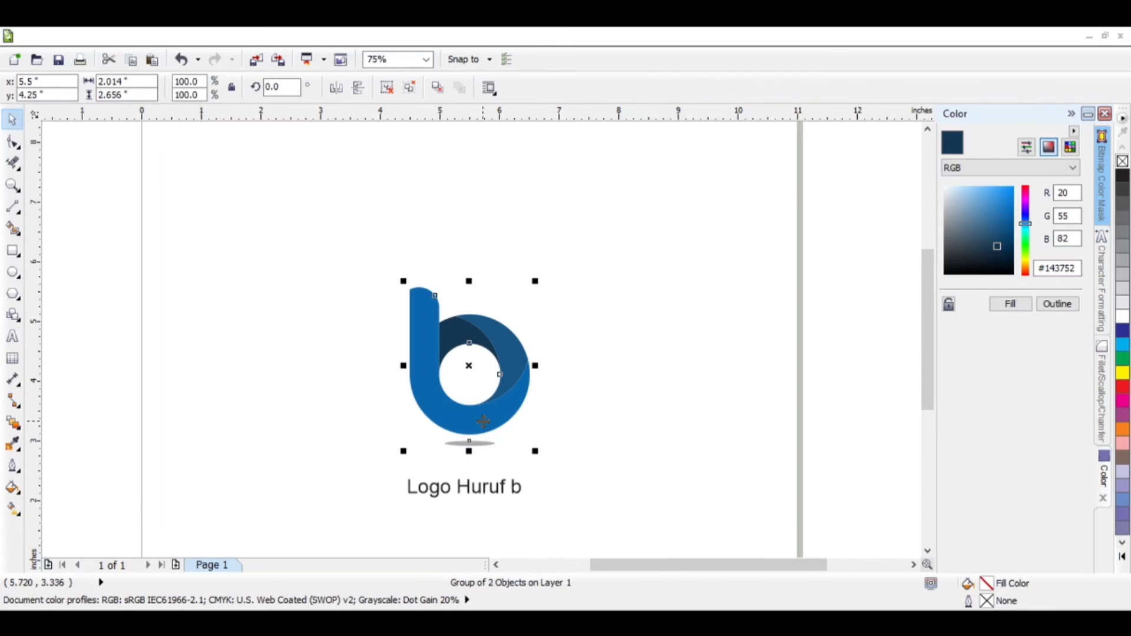
pyautogui.moveTo(36, 345); pyautogui.dragTo(469, 373)
pyautogui.click(495, 503)
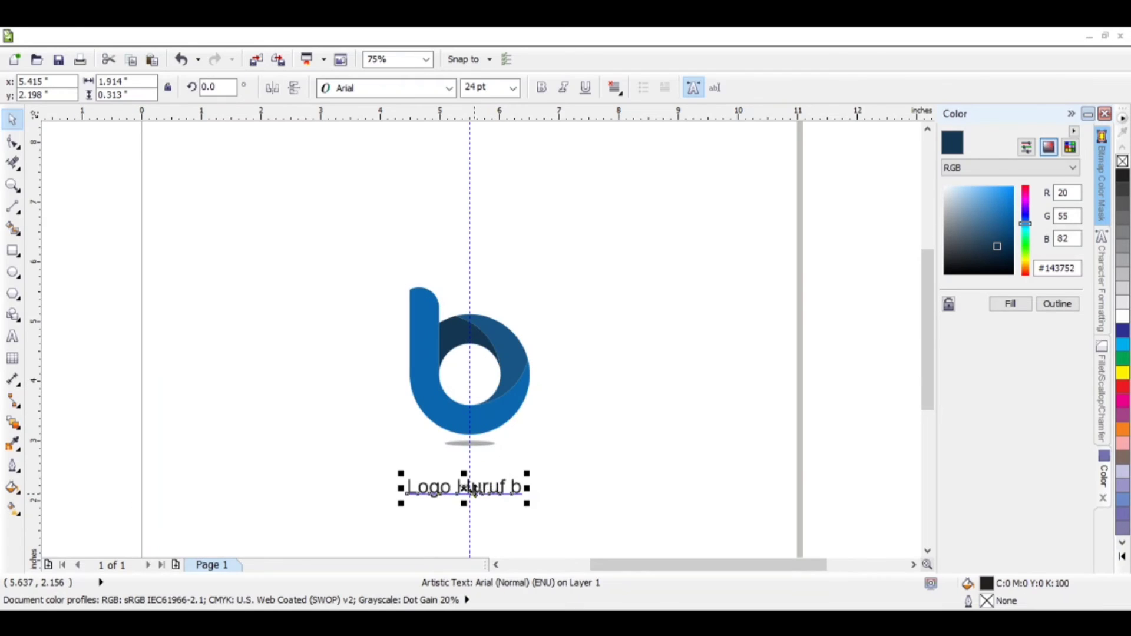
pyautogui.moveTo(475, 491); pyautogui.dragTo(470, 464)
pyautogui.scroll(2, 470, 464)
pyautogui.click(661, 439)
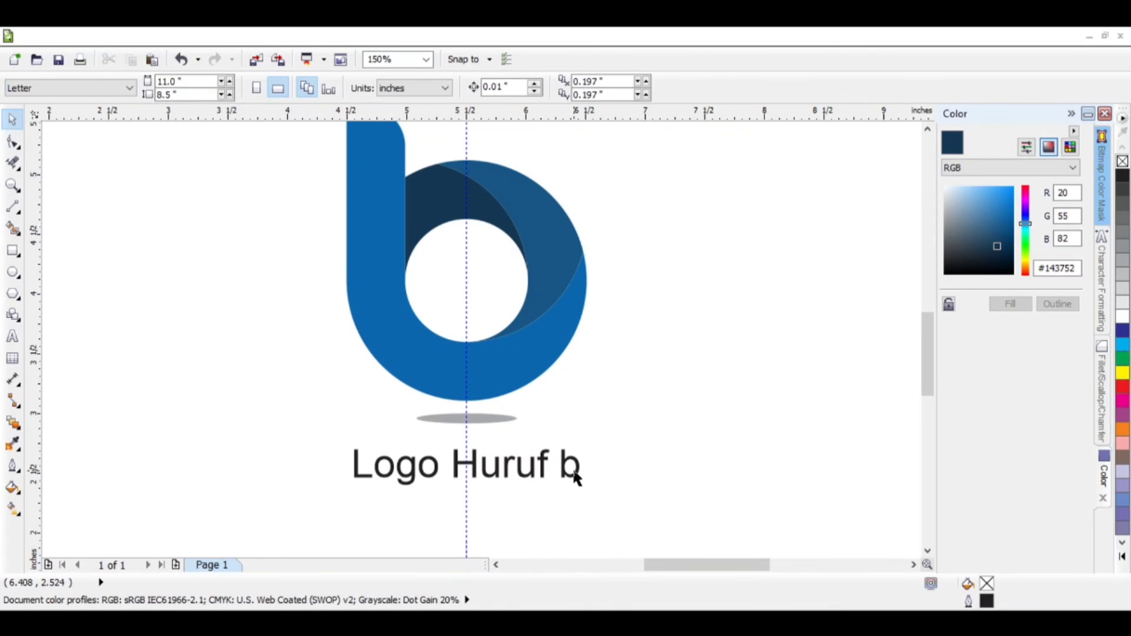
pyautogui.click(574, 475)
pyautogui.click(658, 469)
# Draw a rectangle about 6.69 by 4.81 inches around the logo and caption, centred horizontally on the page and slightly below its vertical centre
pyautogui.scroll(-2, 659, 469)
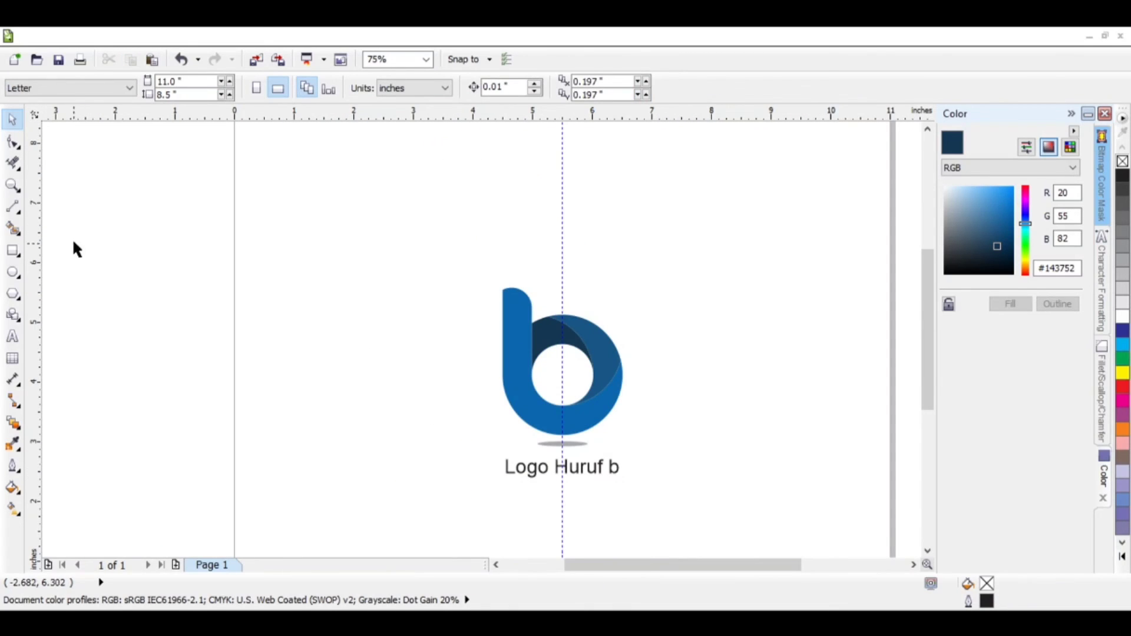
pyautogui.click(13, 252)
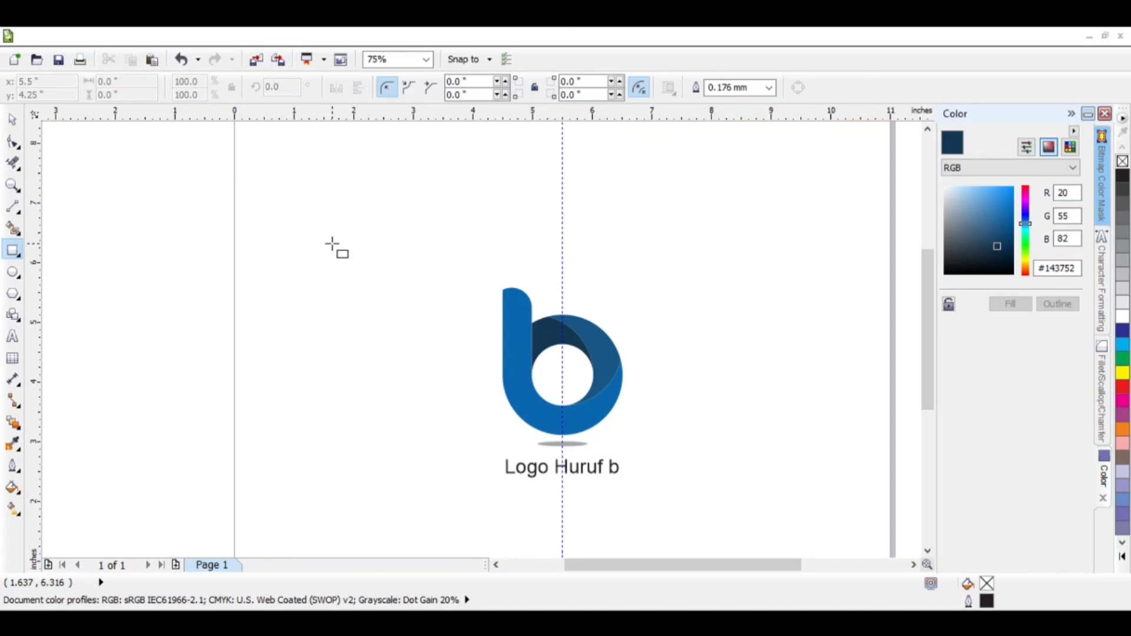
pyautogui.moveTo(356, 241)
pyautogui.mouseDown()
pyautogui.moveTo(702, 538)
pyautogui.moveTo(765, 533)
pyautogui.moveTo(756, 529)
pyautogui.mouseUp()
pyautogui.click(16, 121)
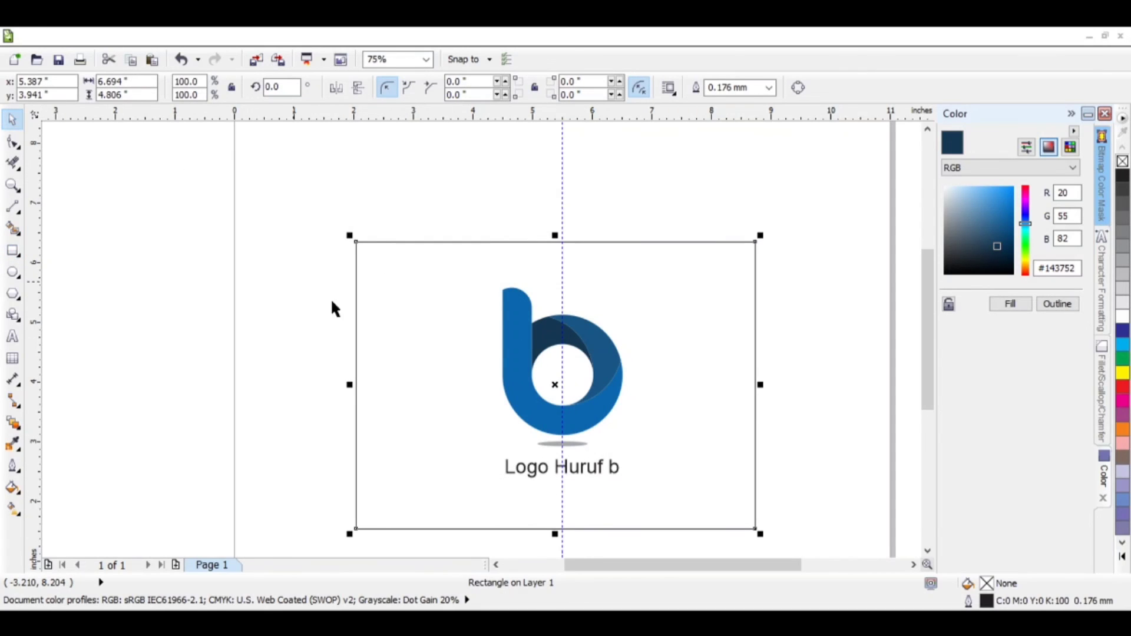
pyautogui.press('p')
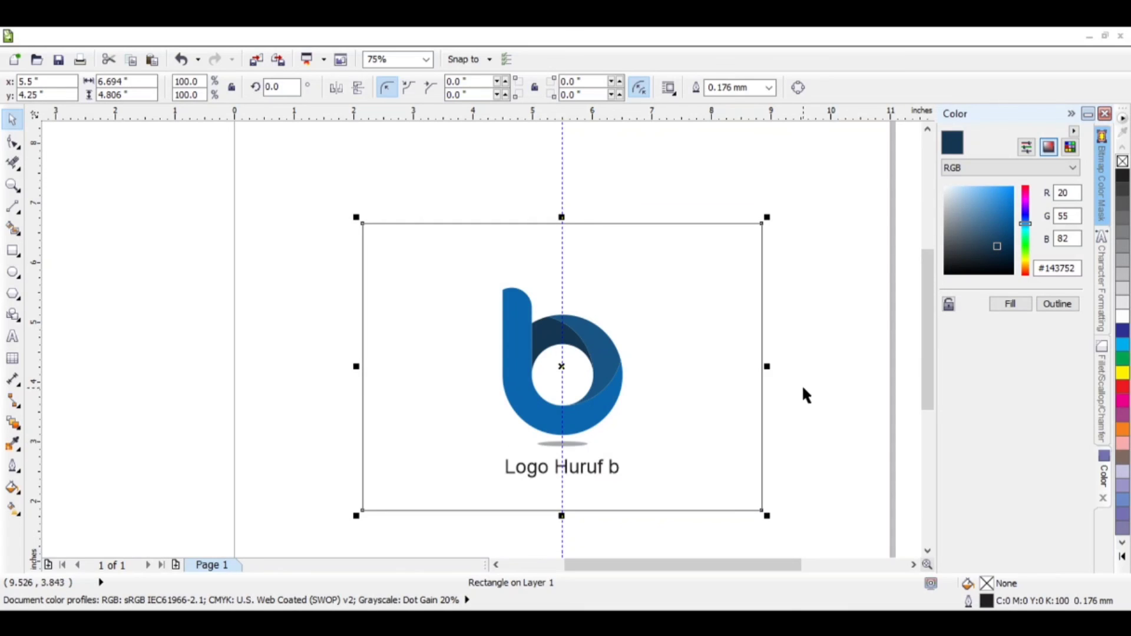
pyautogui.moveTo(561, 367); pyautogui.dragTo(561, 390)
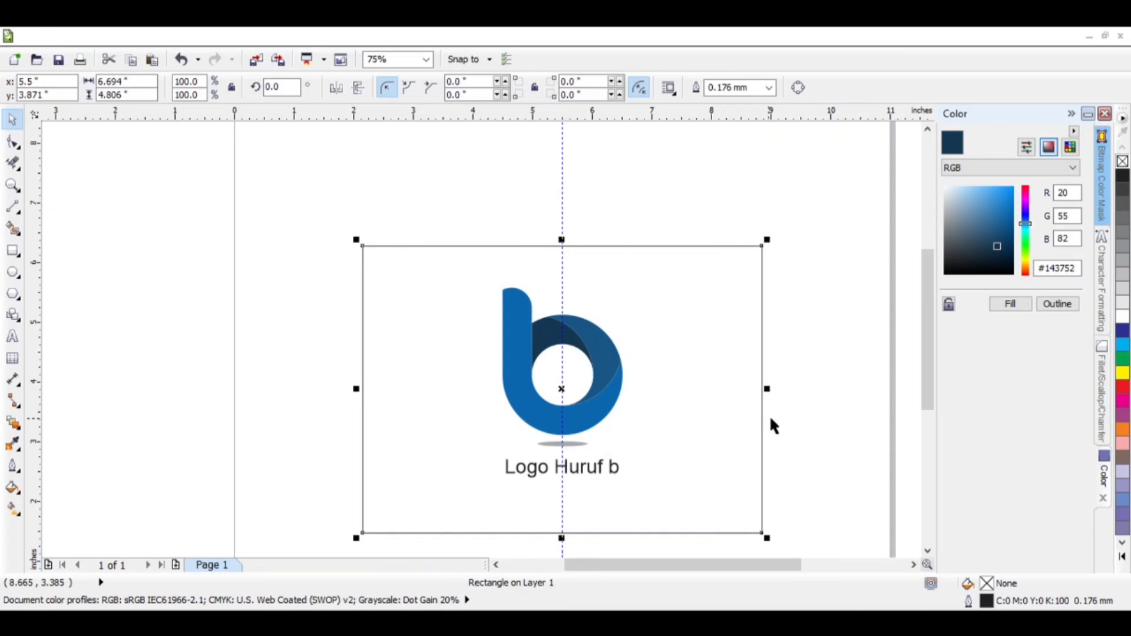
# Fill the rectangle with medium blue #6E9BBD and send it behind the logo and caption
pyautogui.click(810, 417)
pyautogui.click(762, 379)
pyautogui.moveTo(997, 247); pyautogui.dragTo(974, 209)
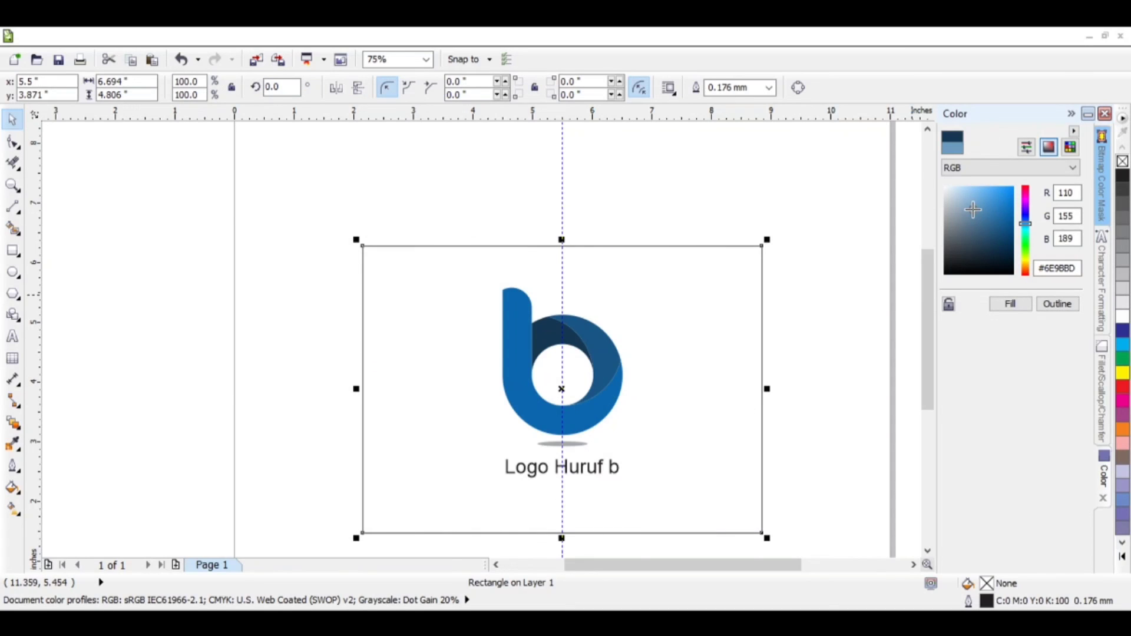
pyautogui.click(1010, 304)
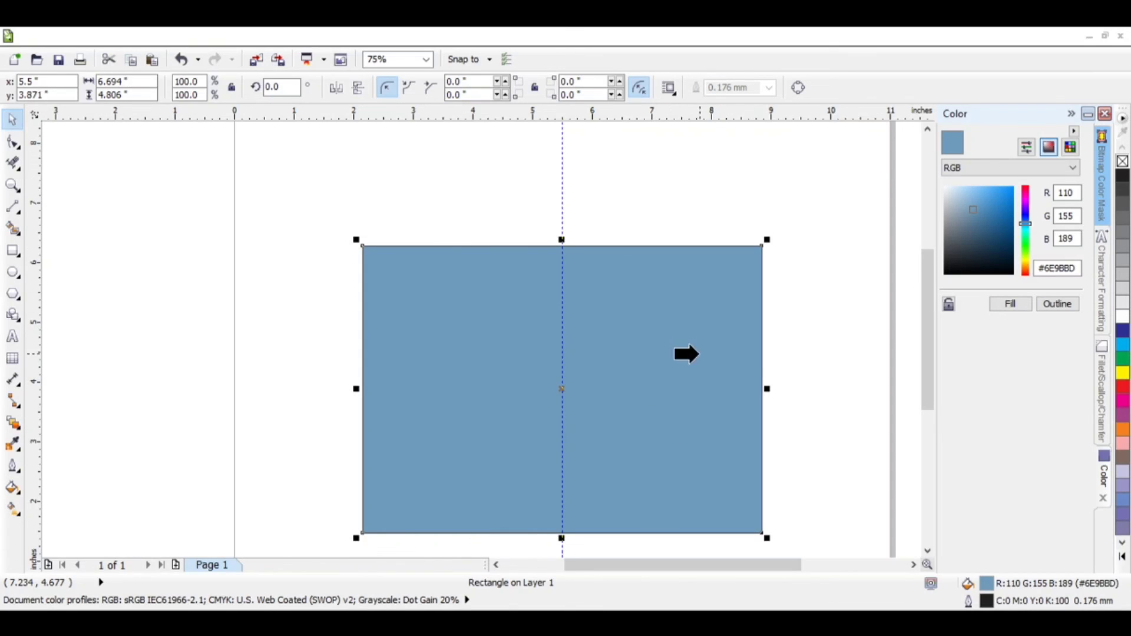
pyautogui.click(795, 343)
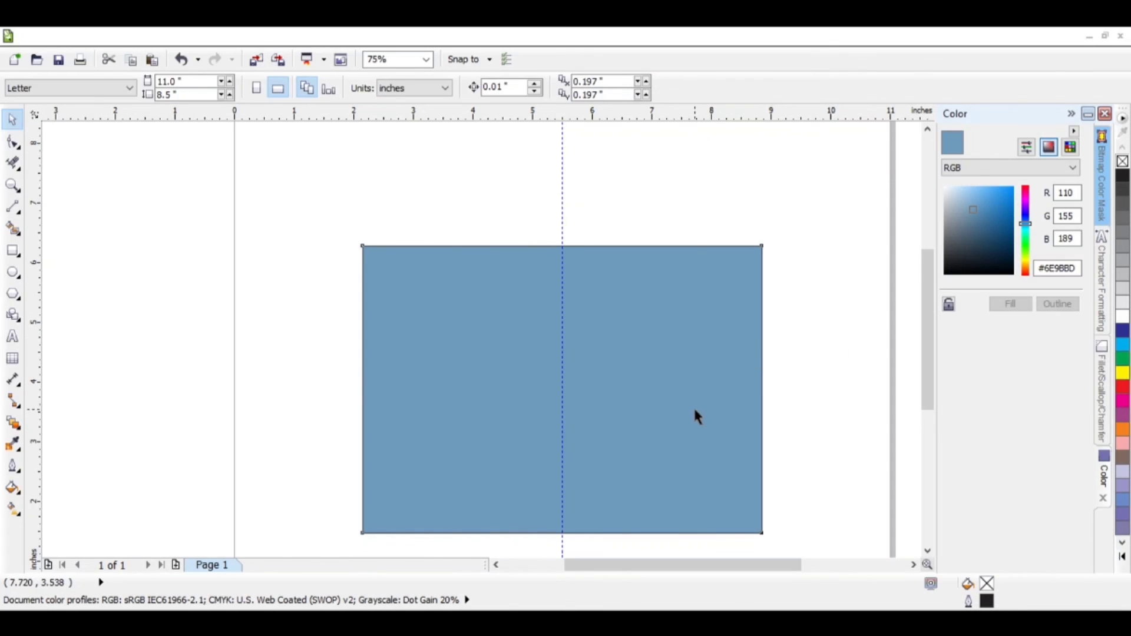
pyautogui.click(695, 410)
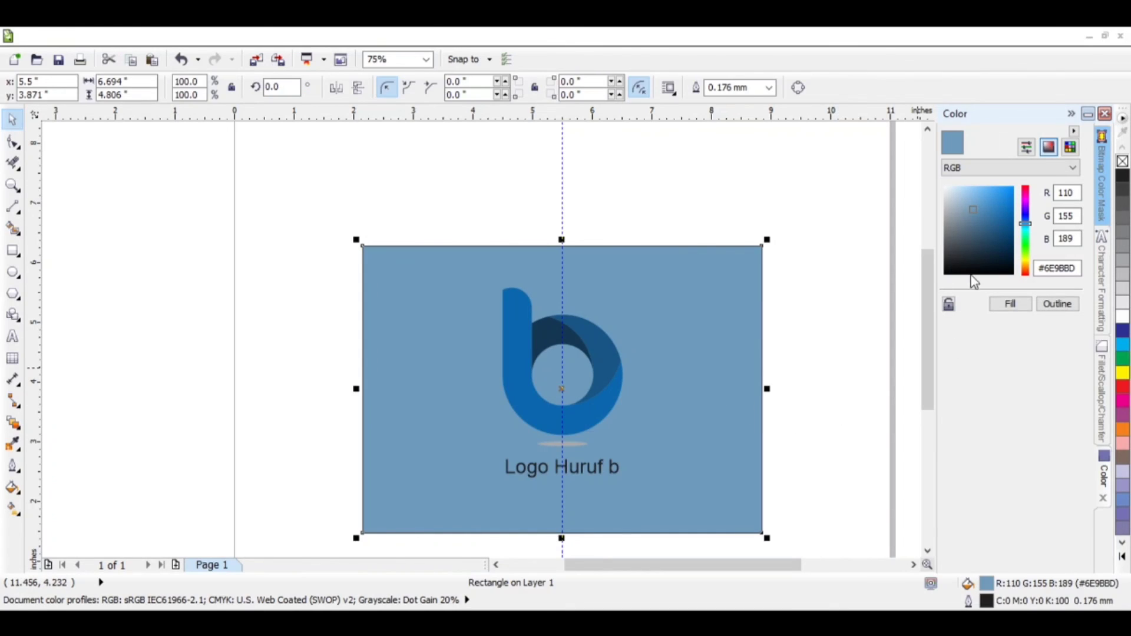
# Lighten the background rectangle's fill to pale blue #D1E0EB and remove its outline
pyautogui.click(958, 202)
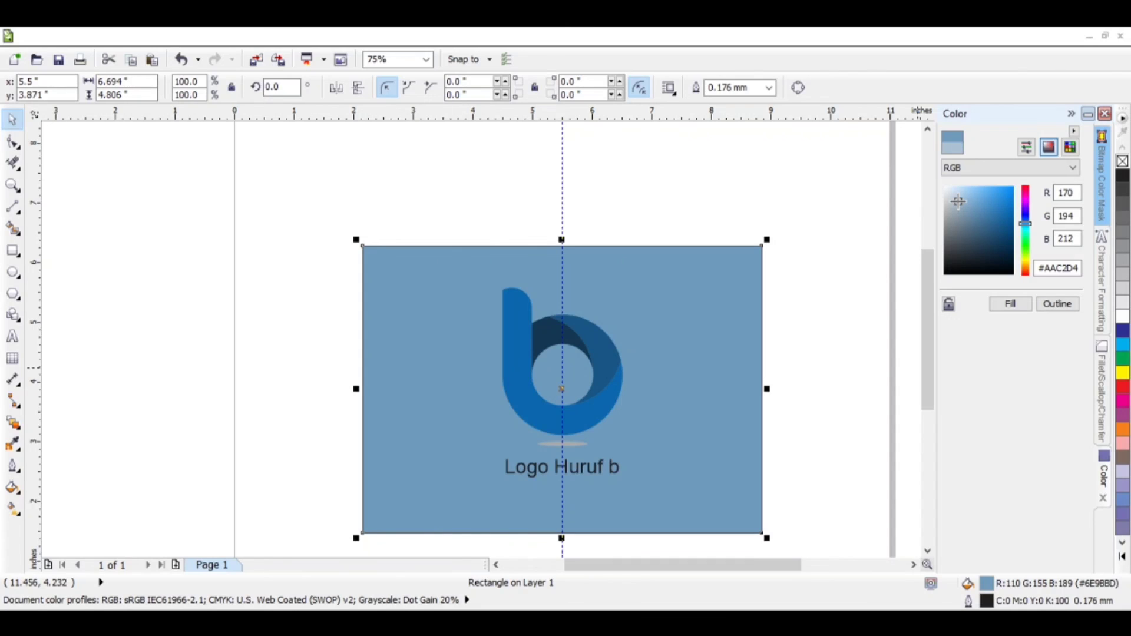
pyautogui.moveTo(958, 201); pyautogui.dragTo(951, 194)
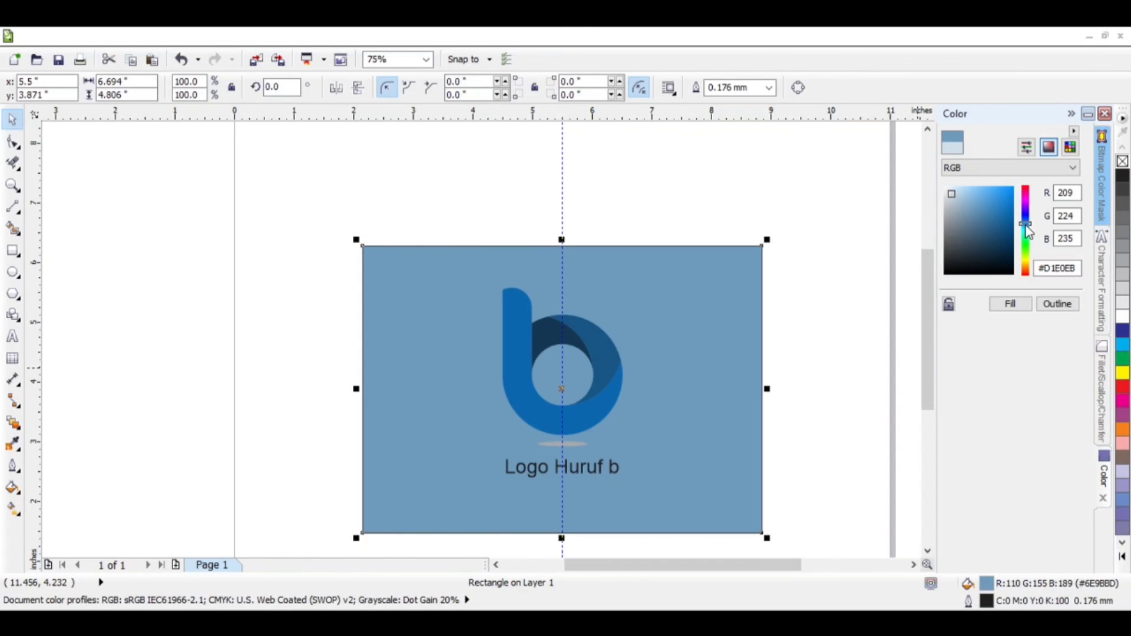
pyautogui.click(1012, 303)
pyautogui.click(772, 479)
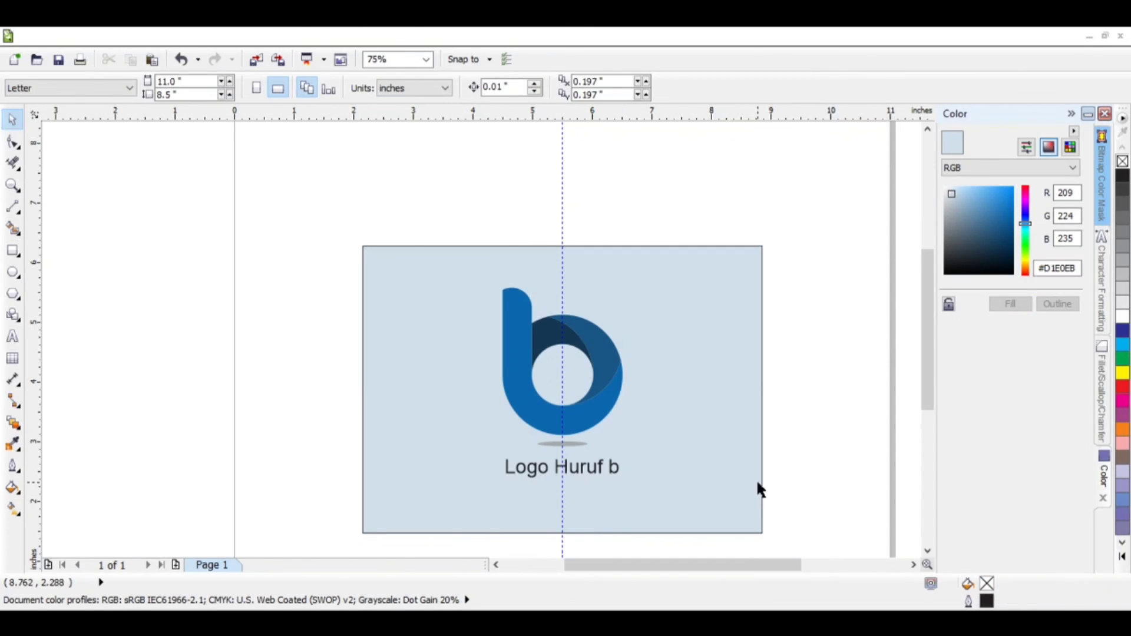
pyautogui.click(758, 483)
pyautogui.rightClick(1123, 161)
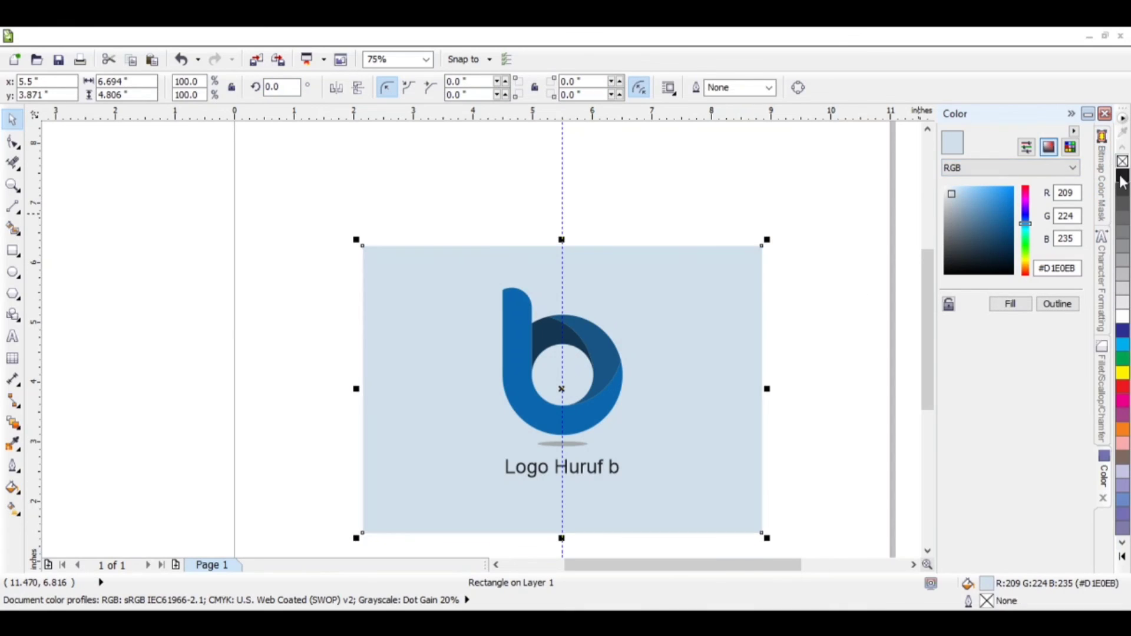